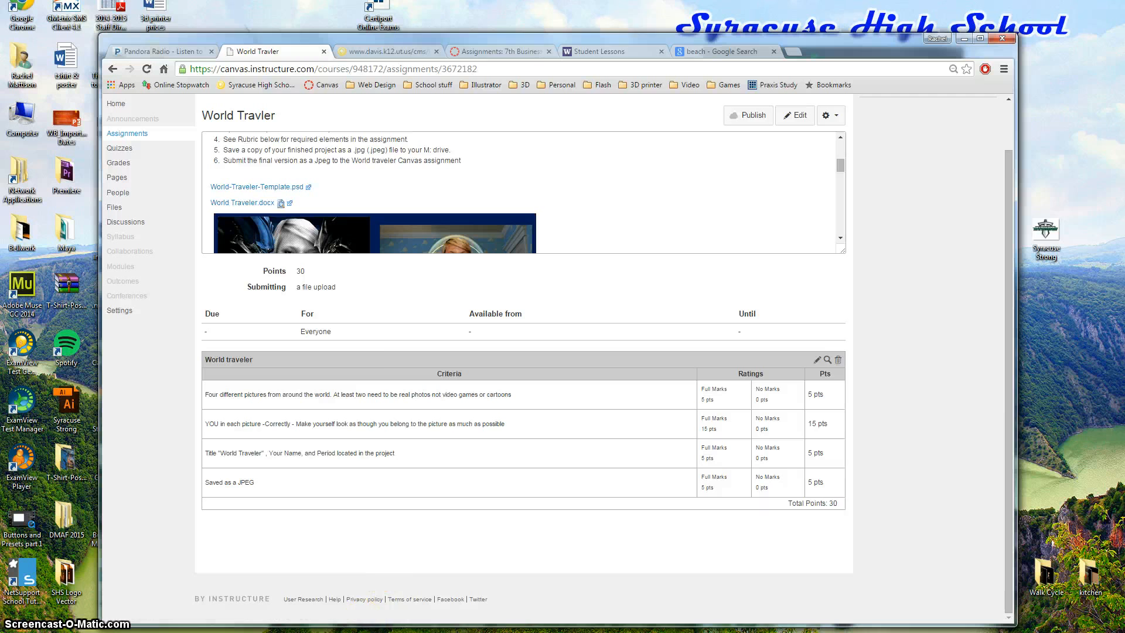
# Switch to Photoshop and review the assignment instructions in the World-Traveler-Template.psd document.
pyautogui.click(375, 632)
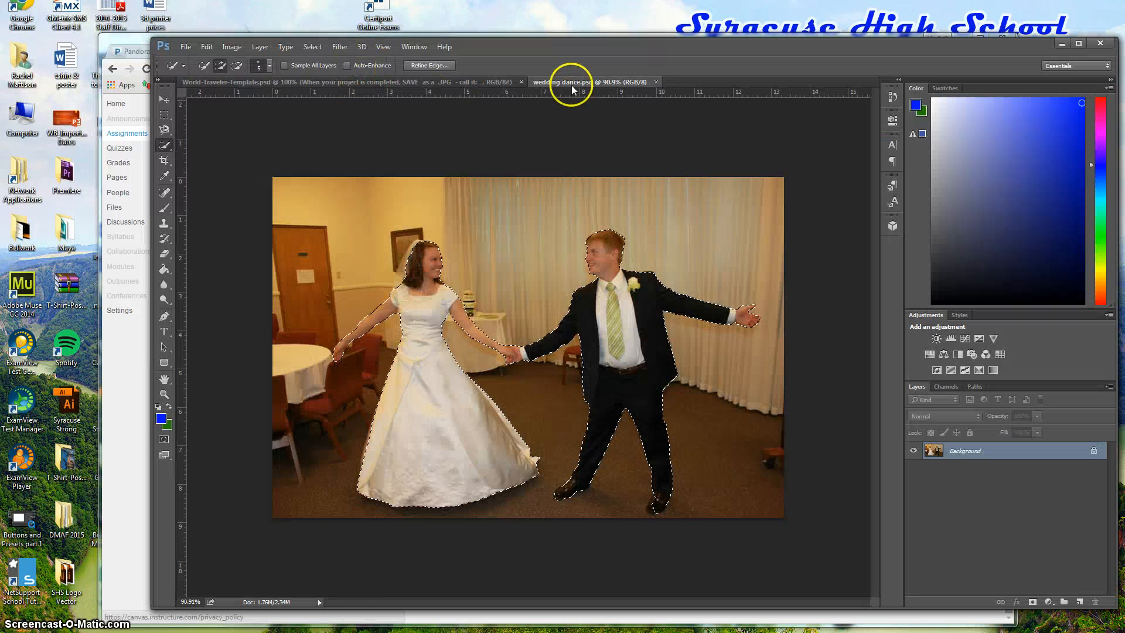
pyautogui.click(472, 83)
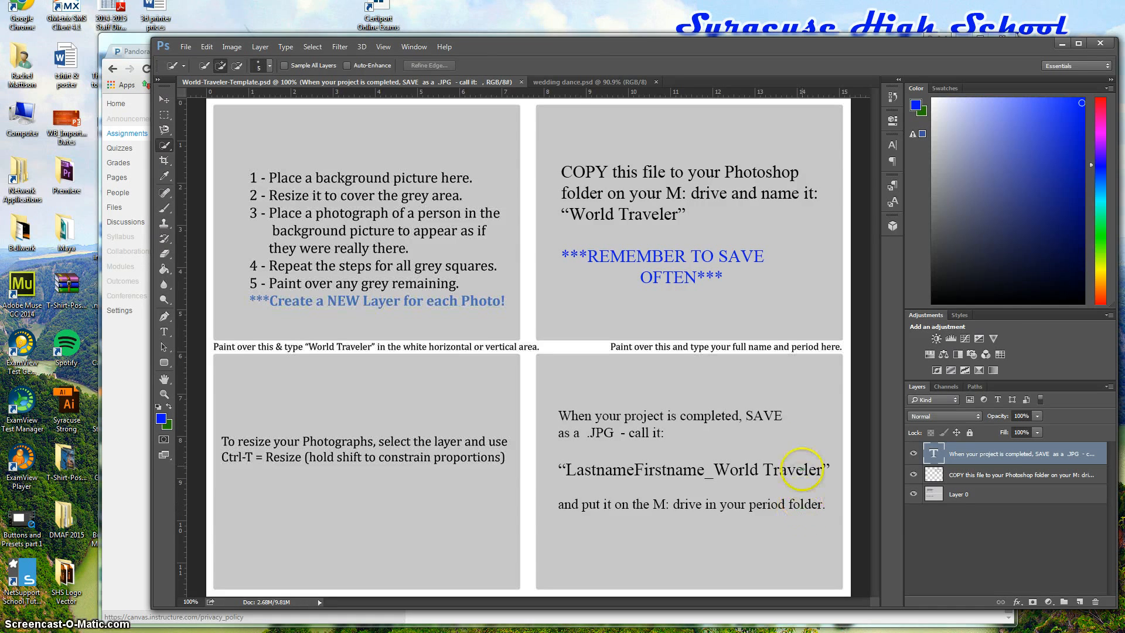
# Switch to Chrome and, from the Google beach image results, open the thatched umbrella and palm tree photo at full size.
pyautogui.hotkey('alt', 'Tab')
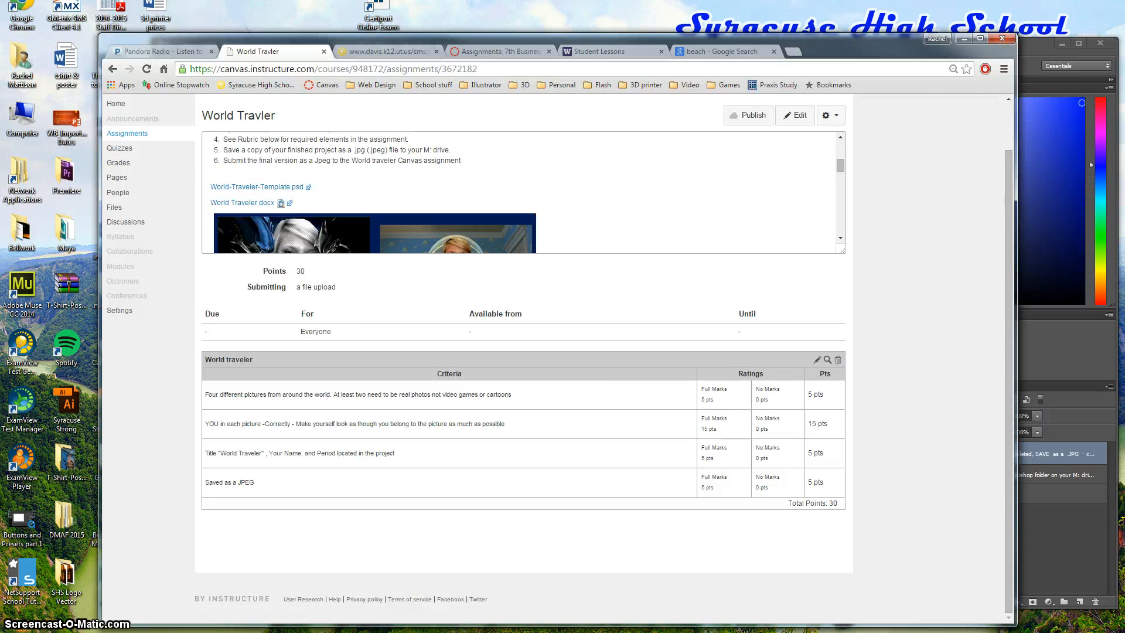
pyautogui.click(719, 51)
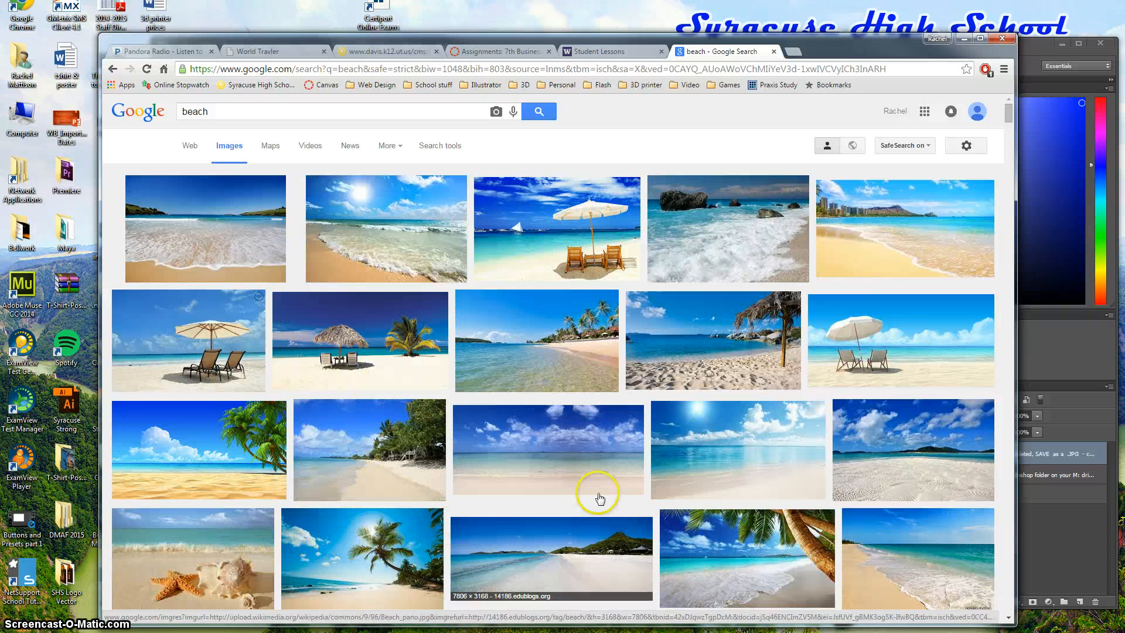
pyautogui.scroll(-2, 926, 501)
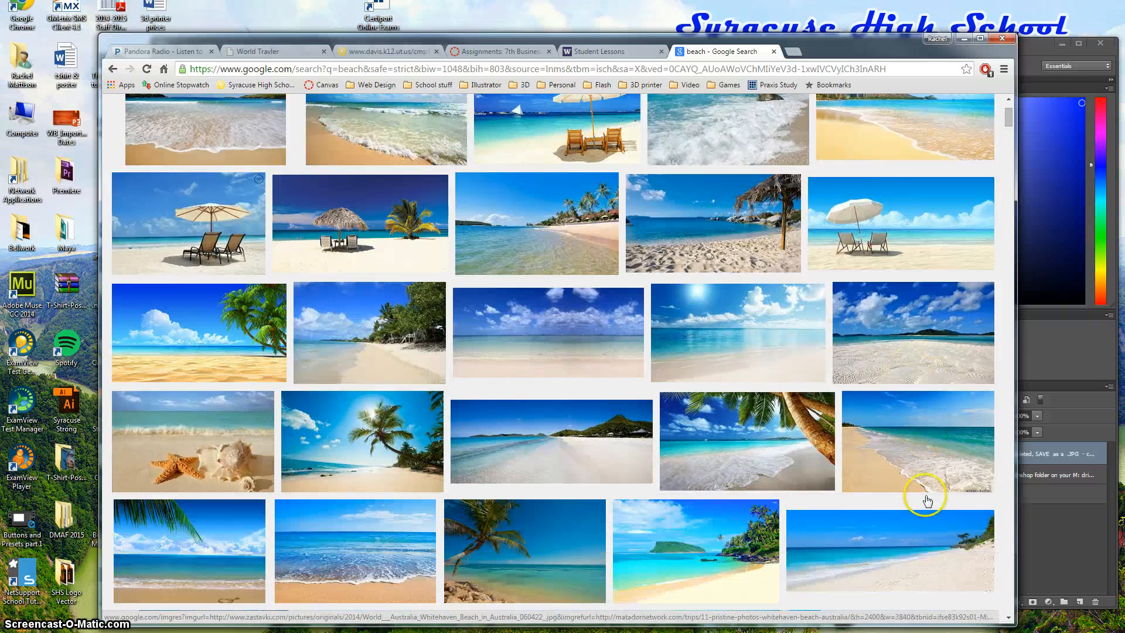
pyautogui.scroll(-4, 927, 501)
pyautogui.scroll(-3, 551, 490)
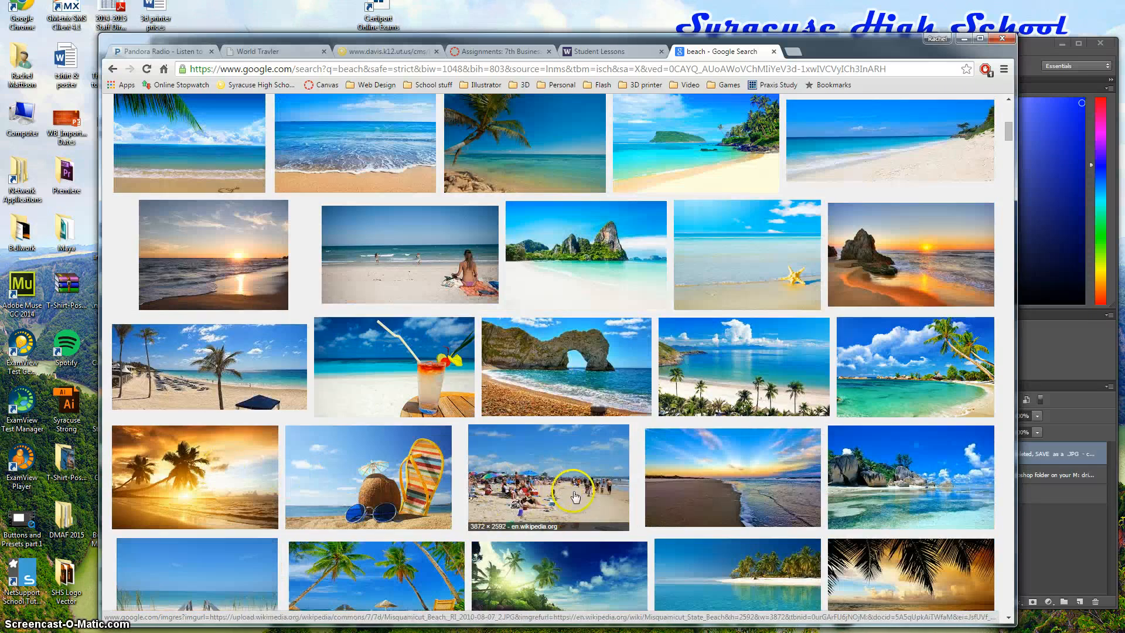
pyautogui.scroll(-6, 574, 497)
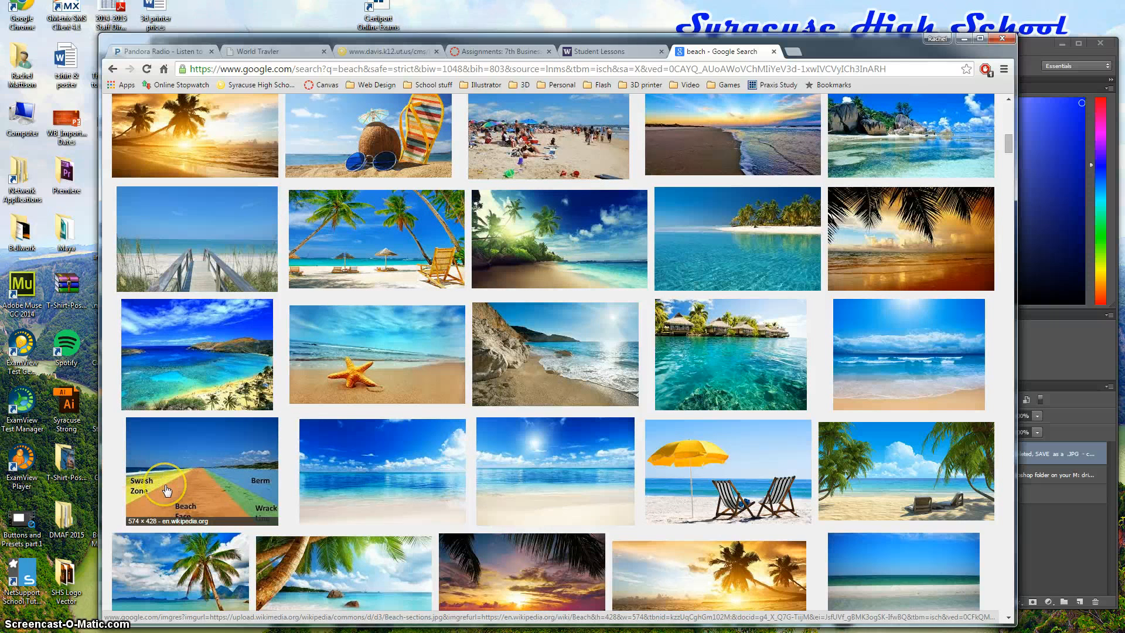
pyautogui.scroll(10, 167, 490)
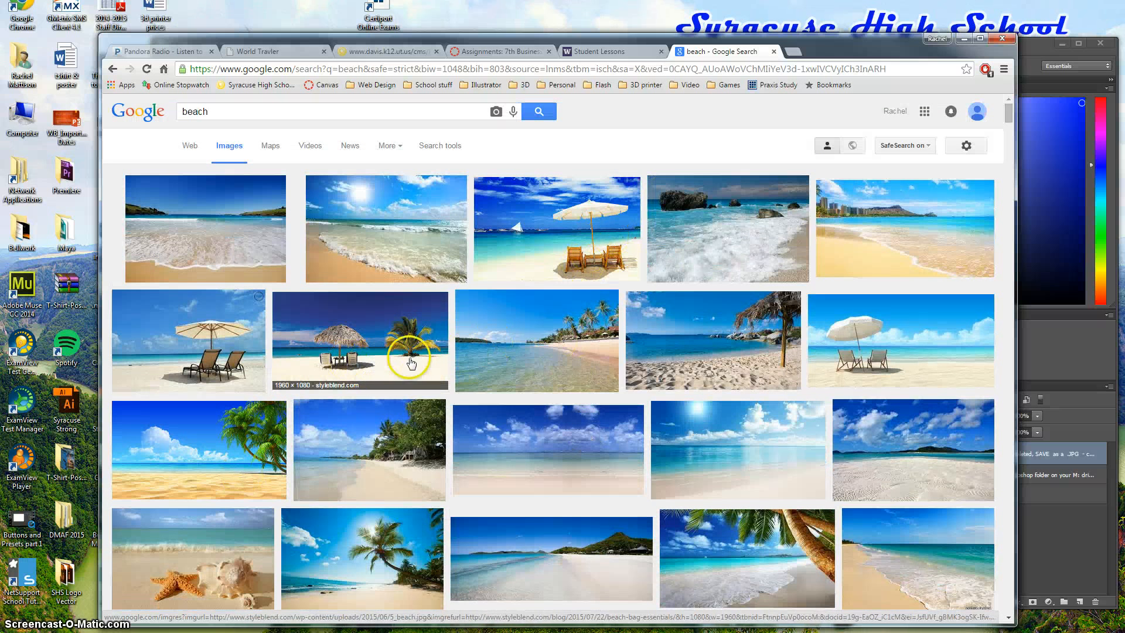
pyautogui.click(345, 355)
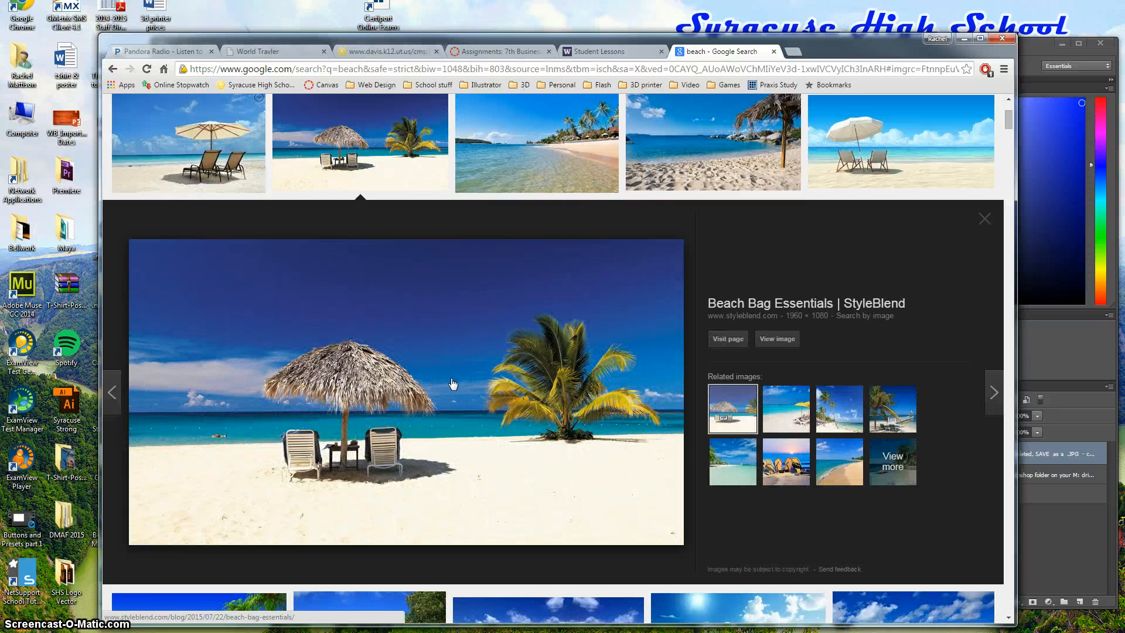
pyautogui.click(778, 340)
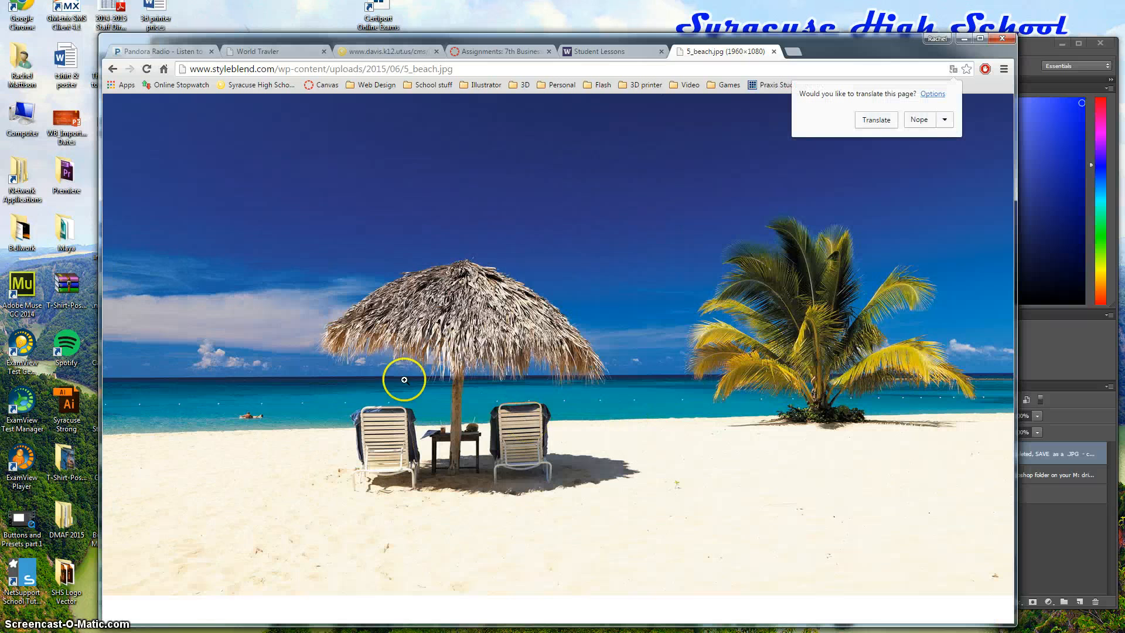
# Save the full-size beach photo as a JPEG named Beach in the Digital Media 1 > Term 1 > 1-World Traveler > Examples folder.
pyautogui.rightClick(481, 320)
pyautogui.click(539, 326)
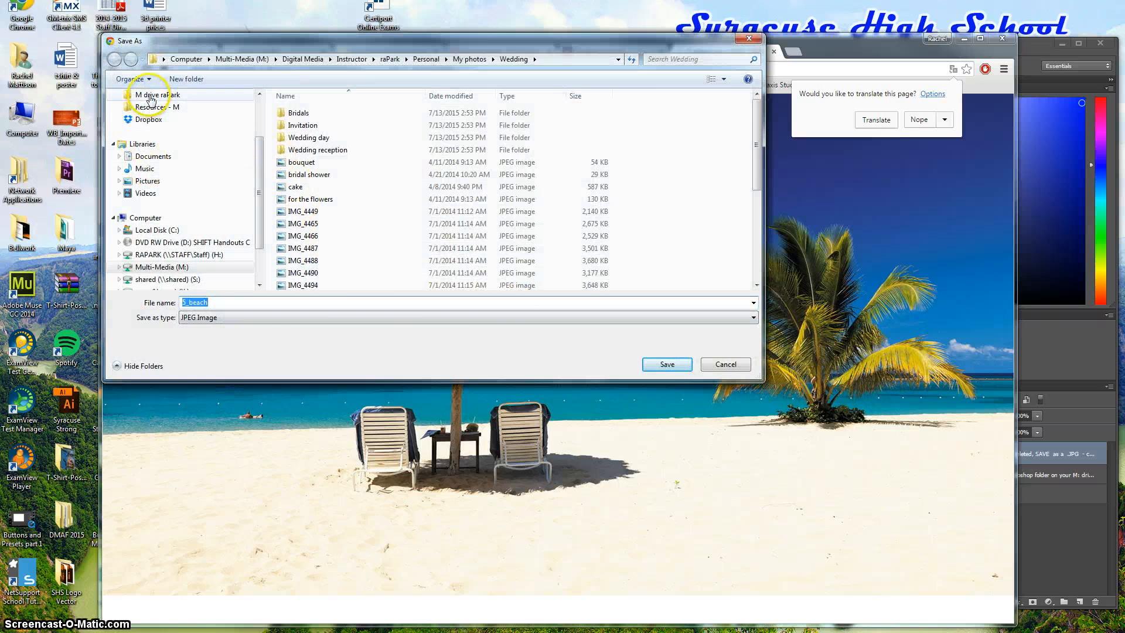
pyautogui.click(150, 97)
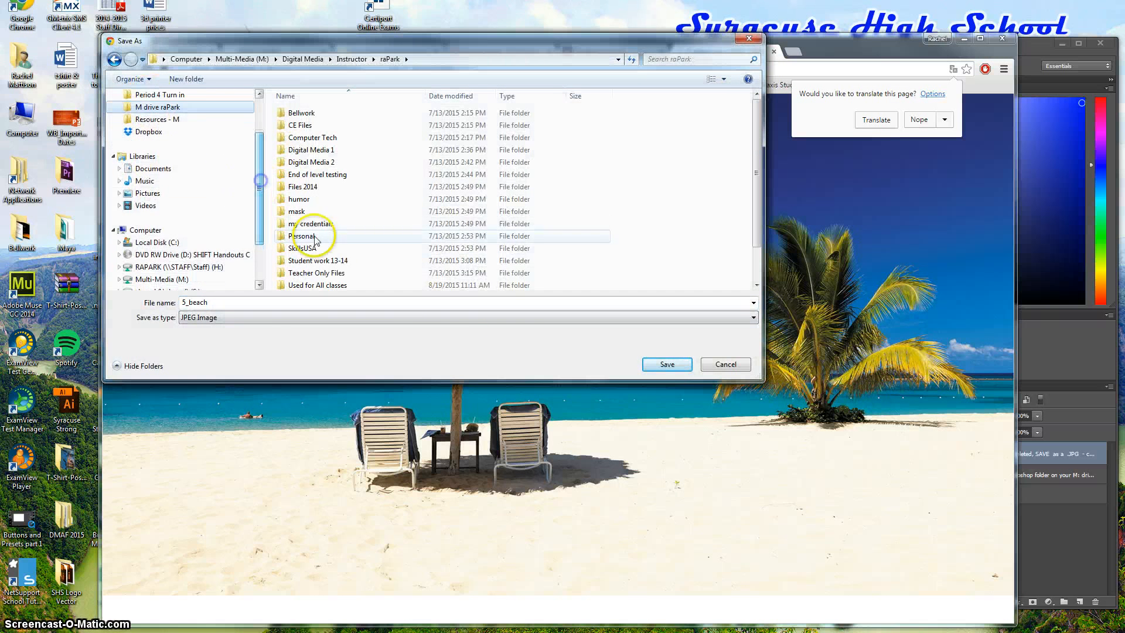
pyautogui.doubleClick(314, 150)
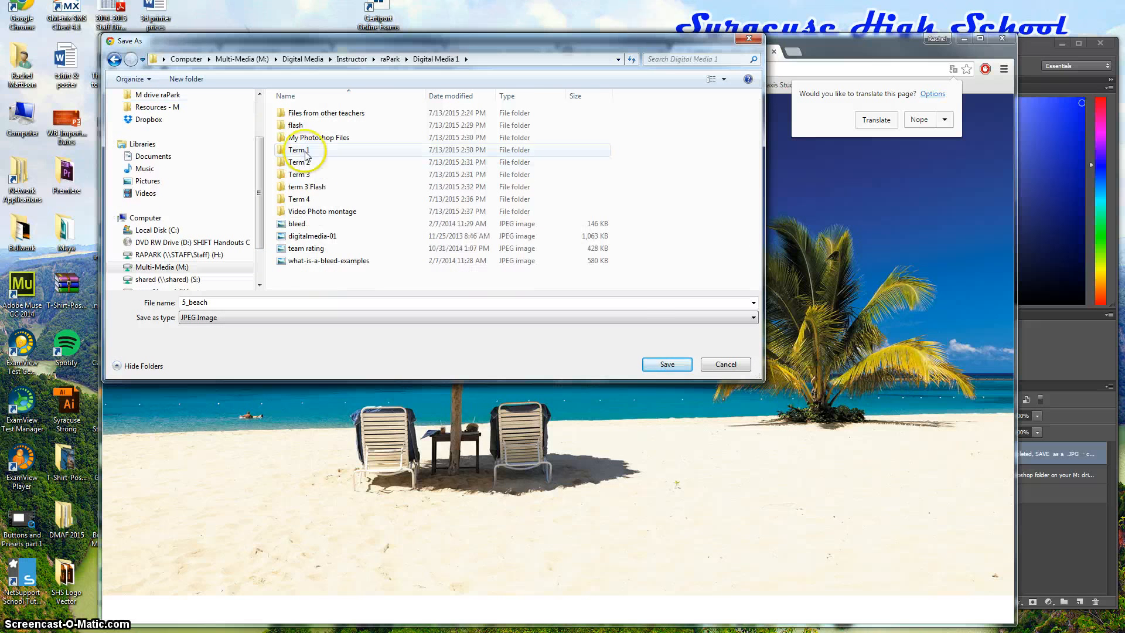
pyautogui.doubleClick(303, 151)
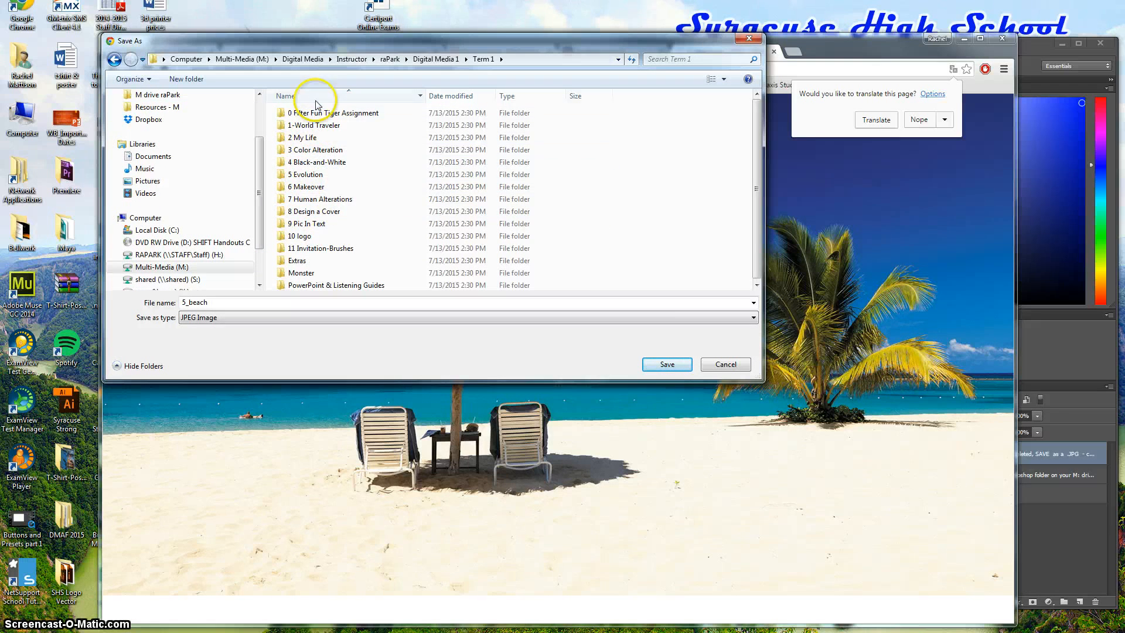
pyautogui.doubleClick(309, 125)
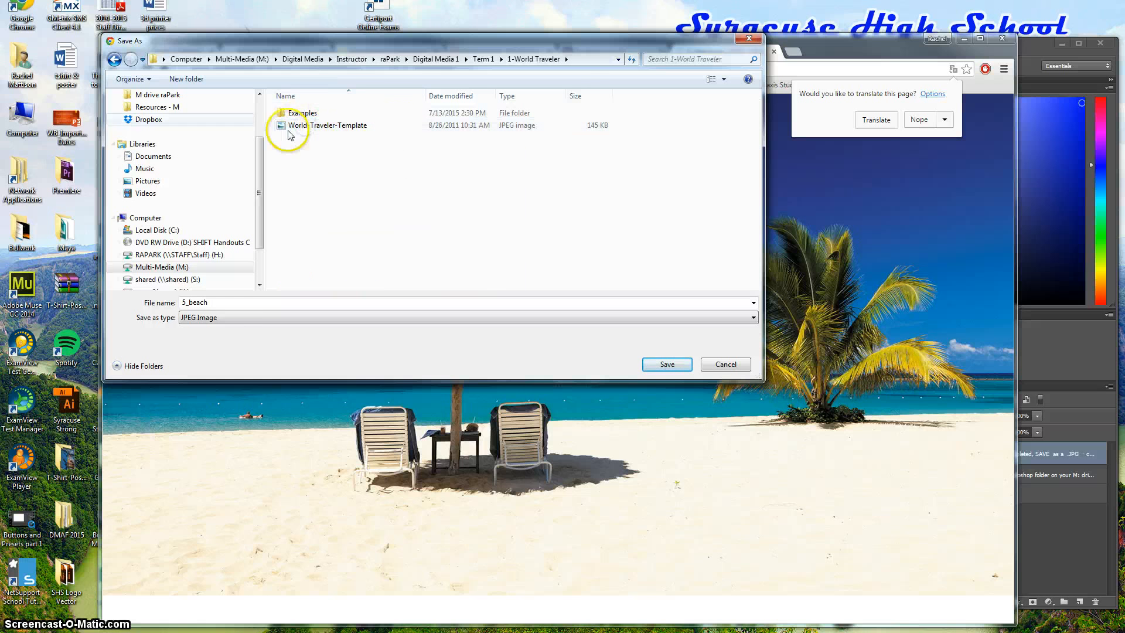
pyautogui.doubleClick(236, 300)
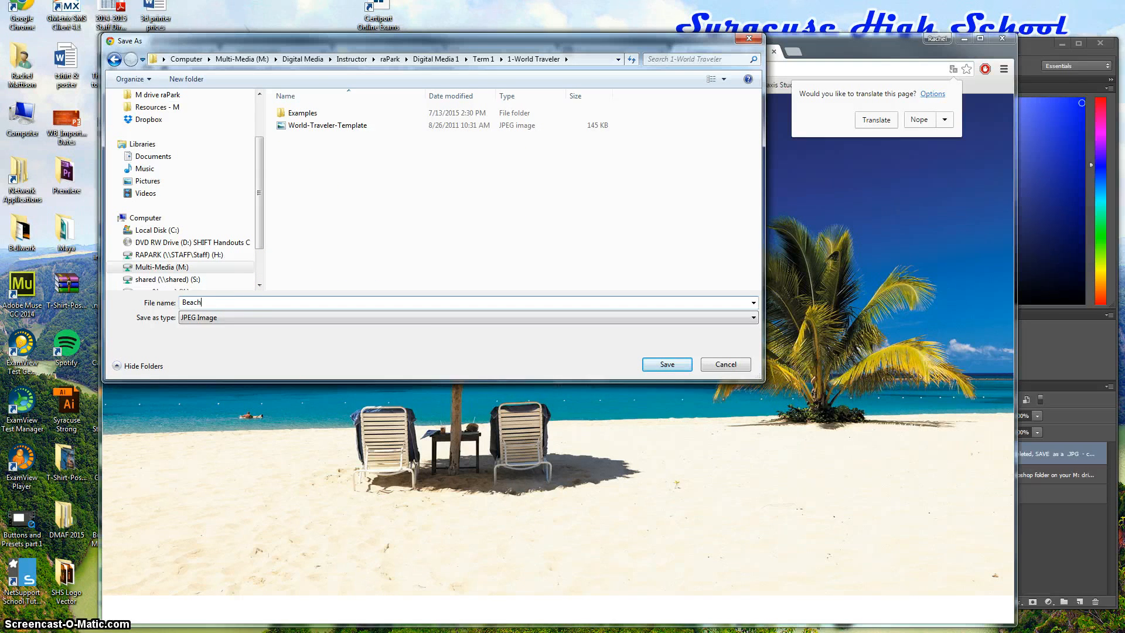
pyautogui.doubleClick(301, 112)
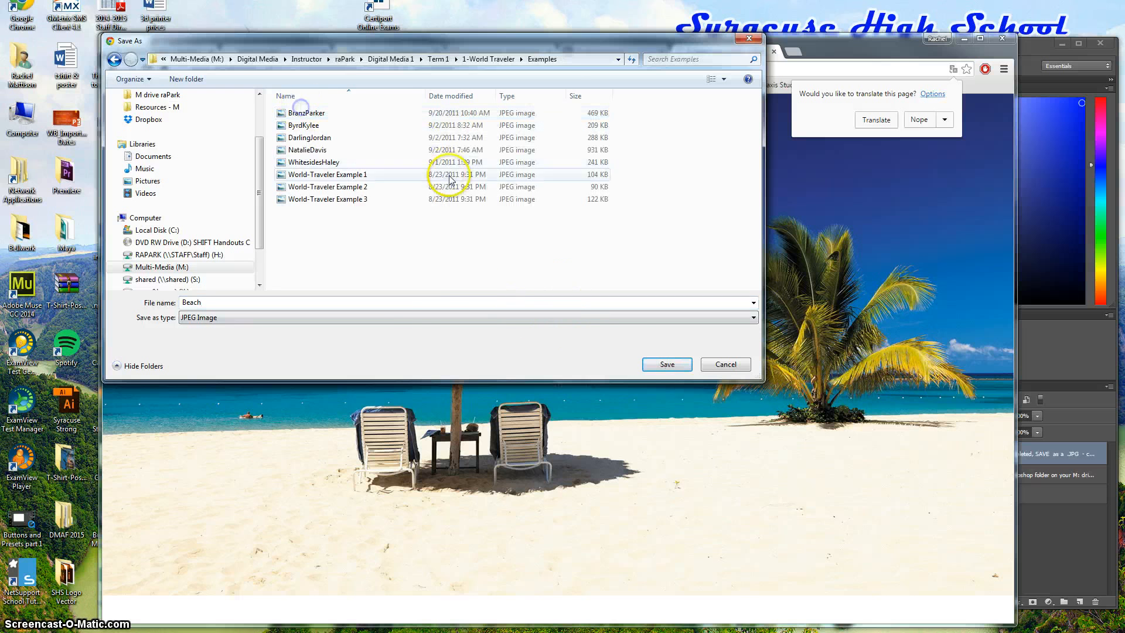
pyautogui.click(666, 364)
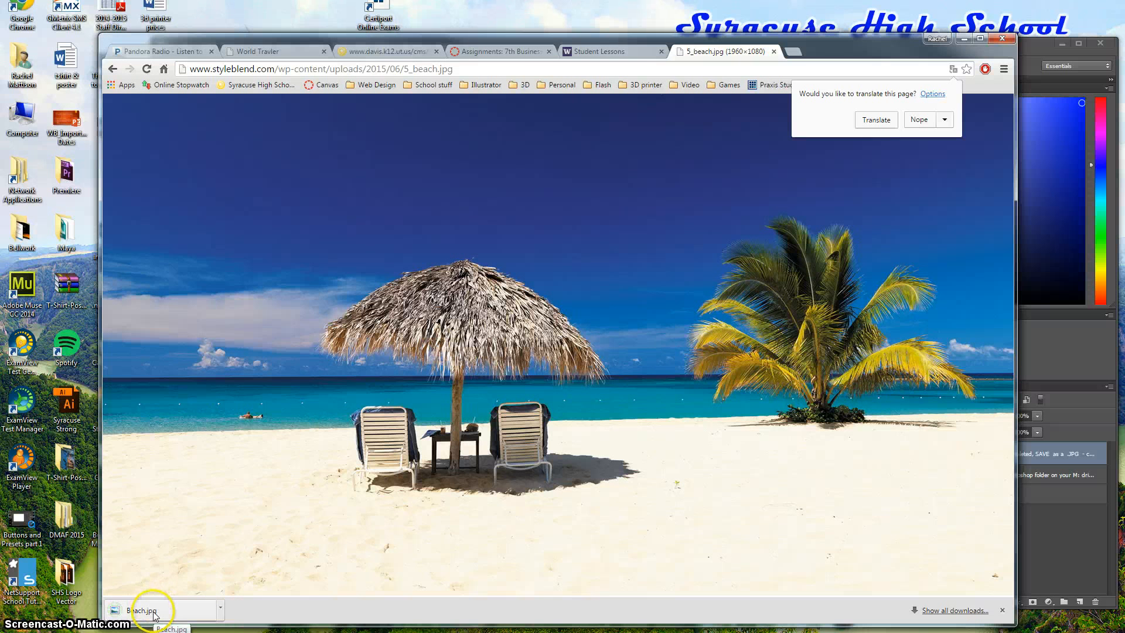
# Switch to Photoshop and place the Beach image from the 1-World Traveler > Examples folder as an embedded object in the template.
pyautogui.hotkey('alt', 'Tab')
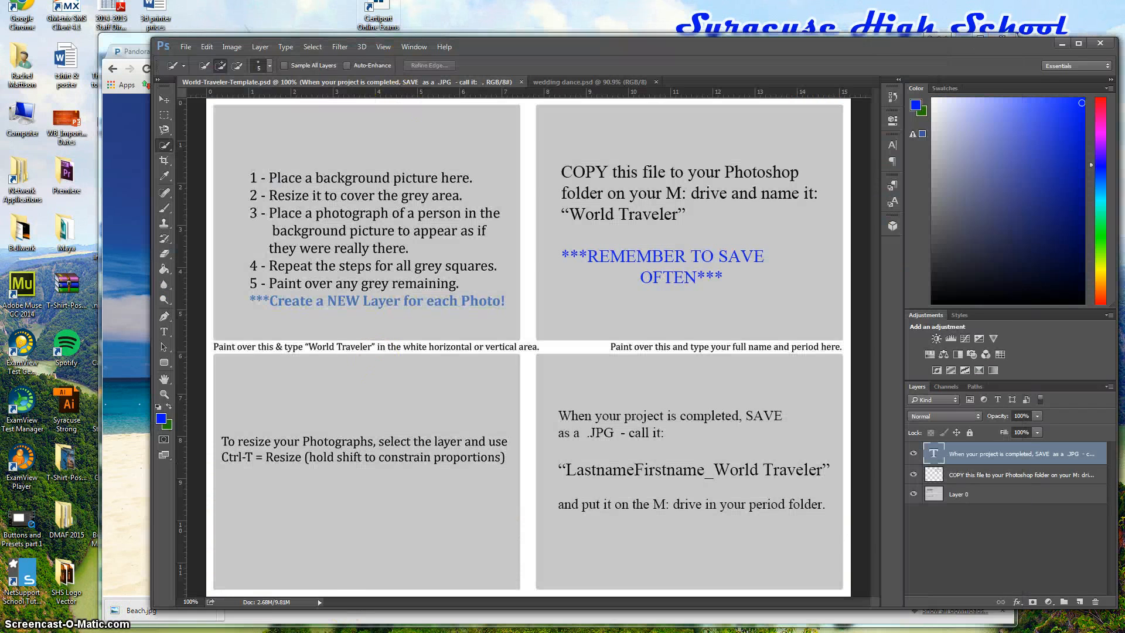
pyautogui.click(186, 47)
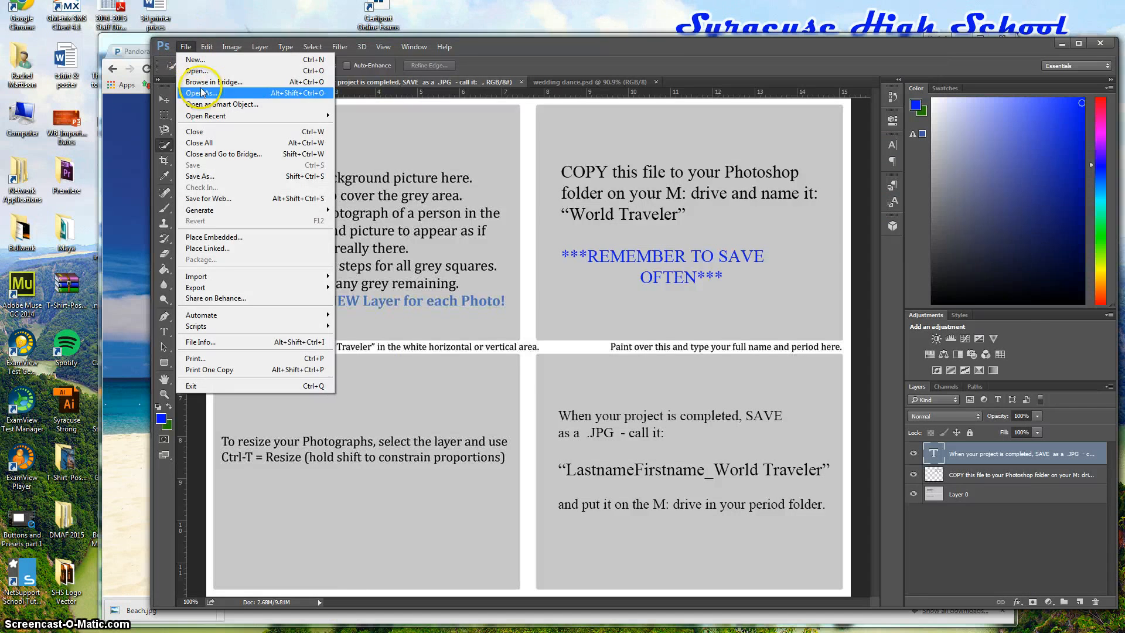
pyautogui.click(221, 237)
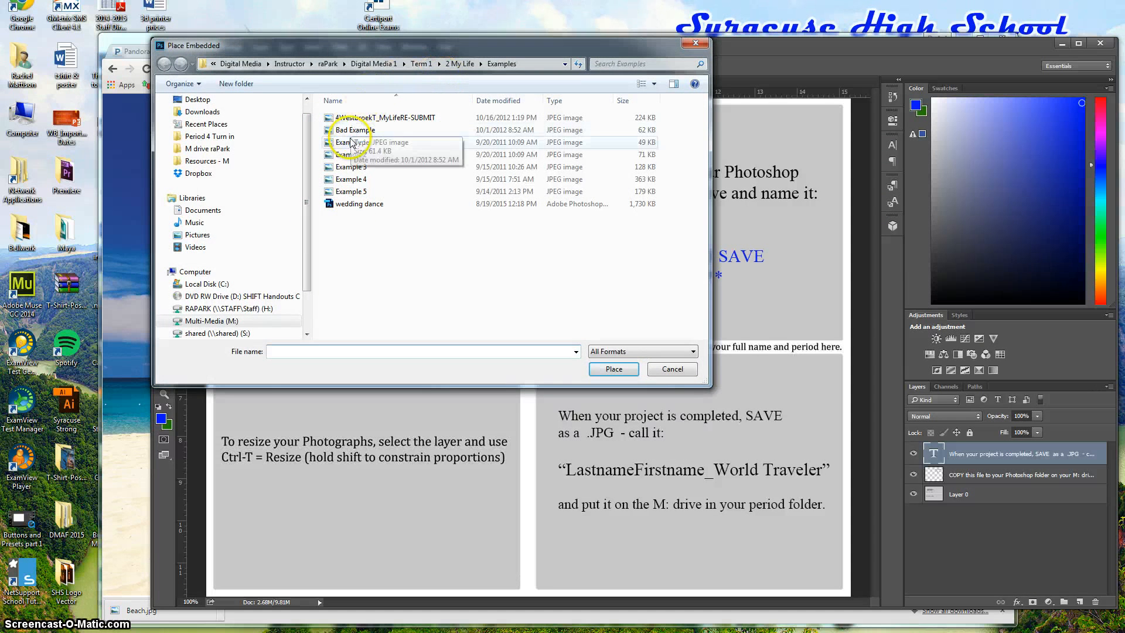
pyautogui.click(459, 63)
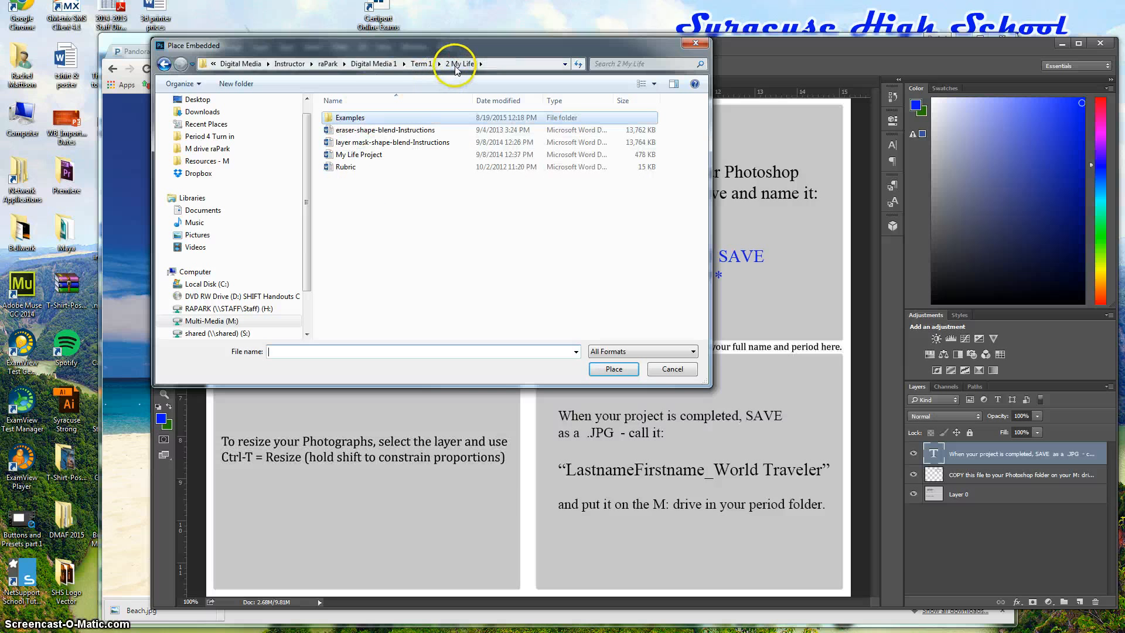
pyautogui.click(421, 63)
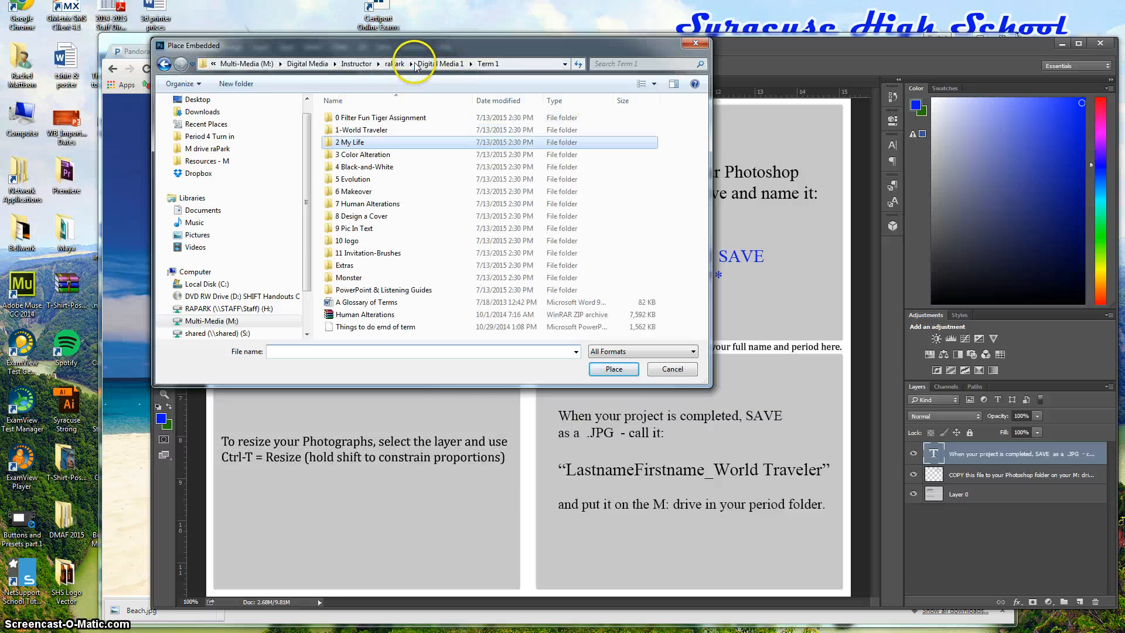
pyautogui.doubleClick(350, 130)
pyautogui.doubleClick(349, 117)
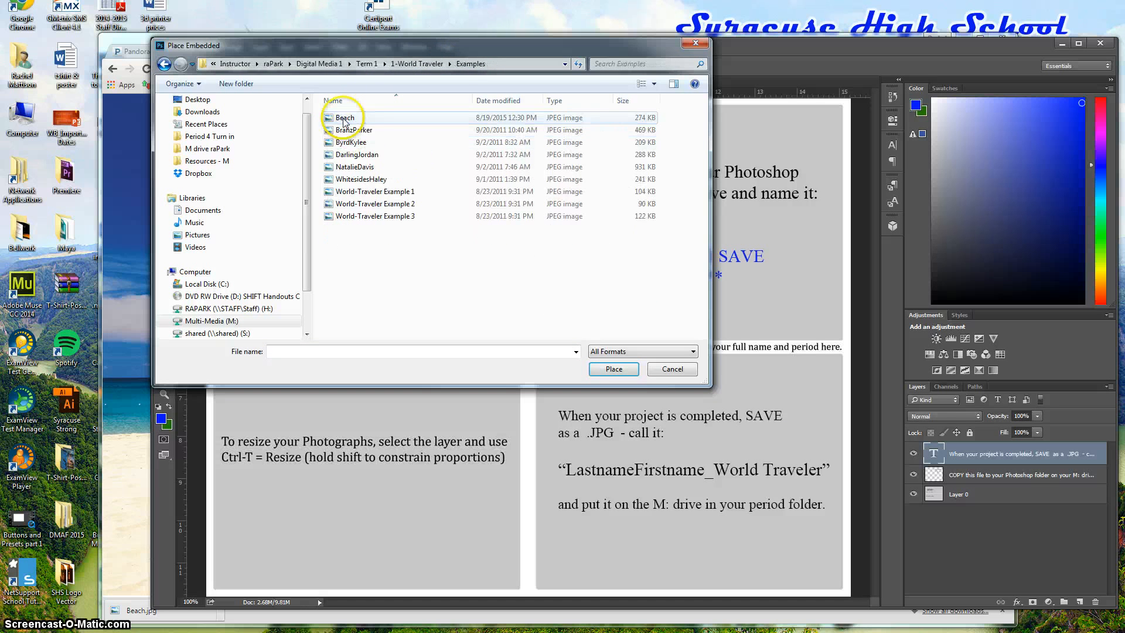
pyautogui.doubleClick(342, 118)
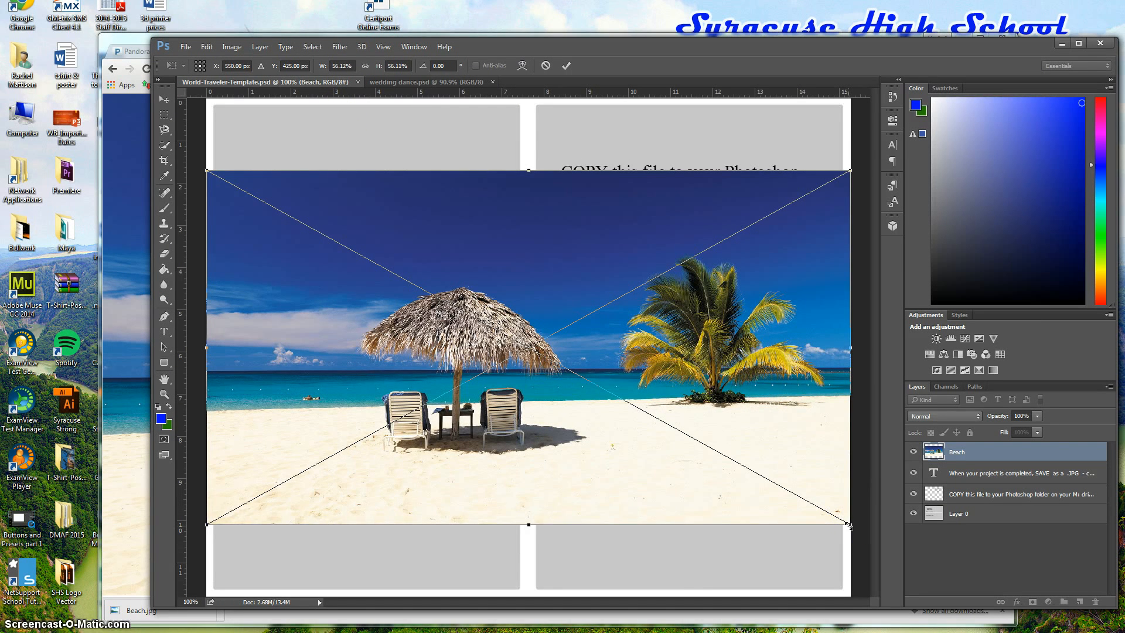
# Scale the placed beach photo to about 26.7% width and 33.4% height and position it over the template's upper-left grey square.
pyautogui.moveTo(851, 525); pyautogui.dragTo(505, 362)
pyautogui.moveTo(482, 236); pyautogui.dragTo(485, 201)
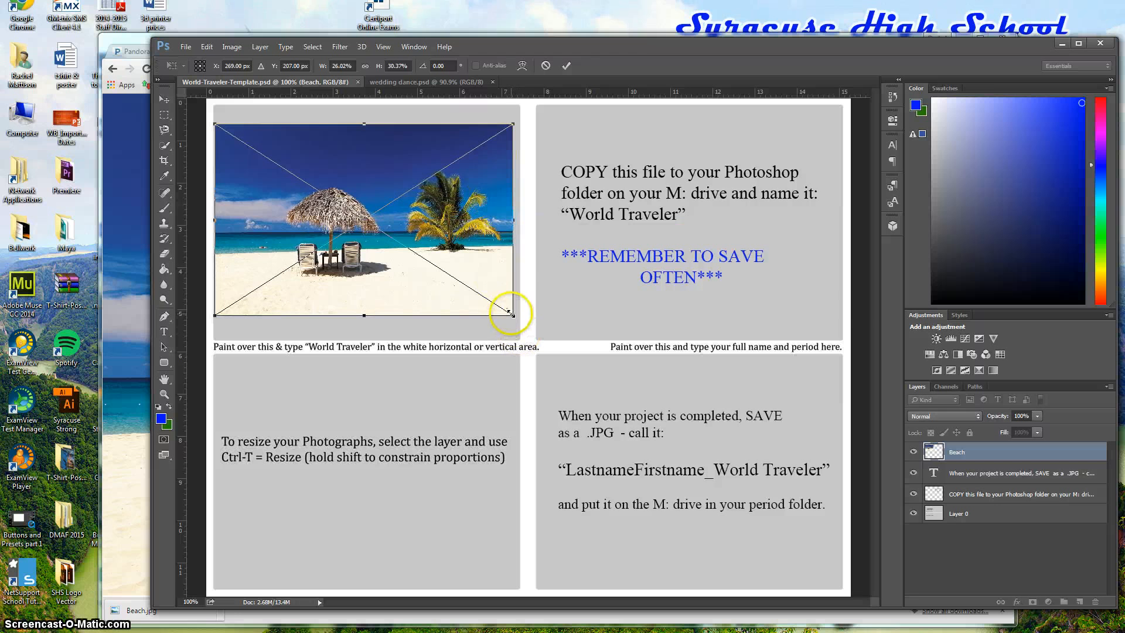
pyautogui.moveTo(509, 312); pyautogui.dragTo(521, 320)
pyautogui.moveTo(416, 233); pyautogui.dragTo(414, 231)
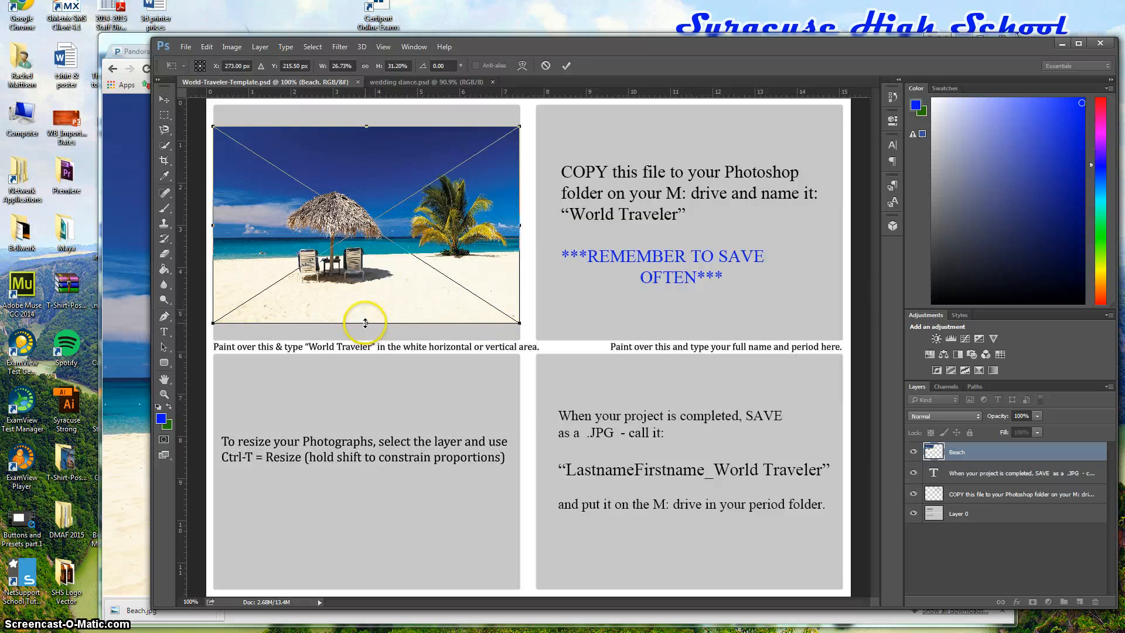
pyautogui.moveTo(365, 322); pyautogui.dragTo(365, 322)
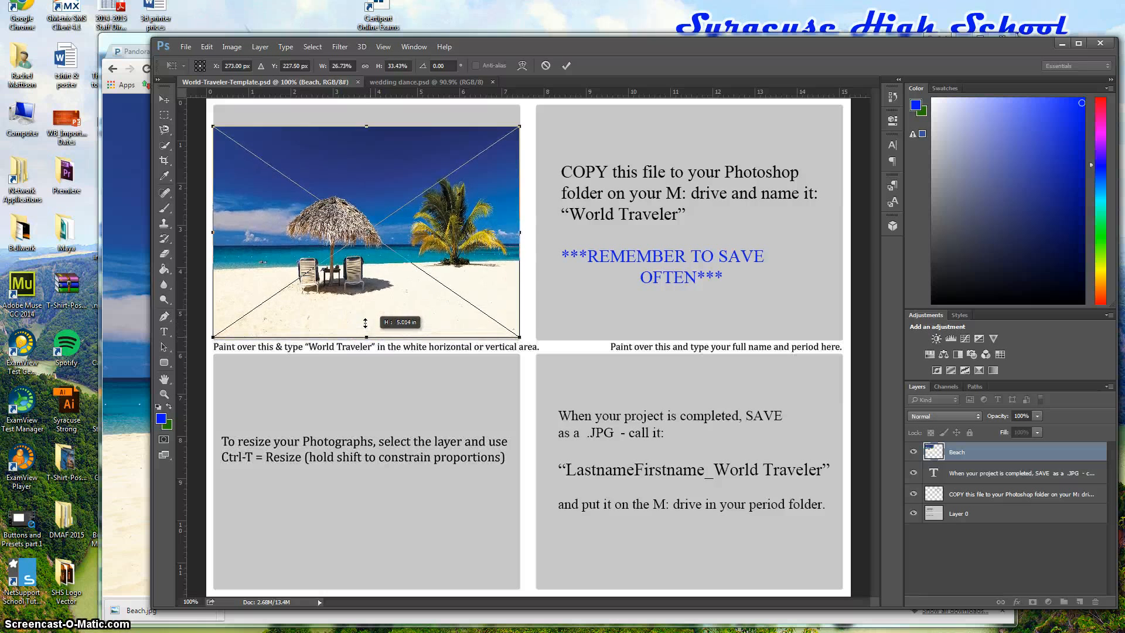
pyautogui.moveTo(371, 258); pyautogui.dragTo(370, 251)
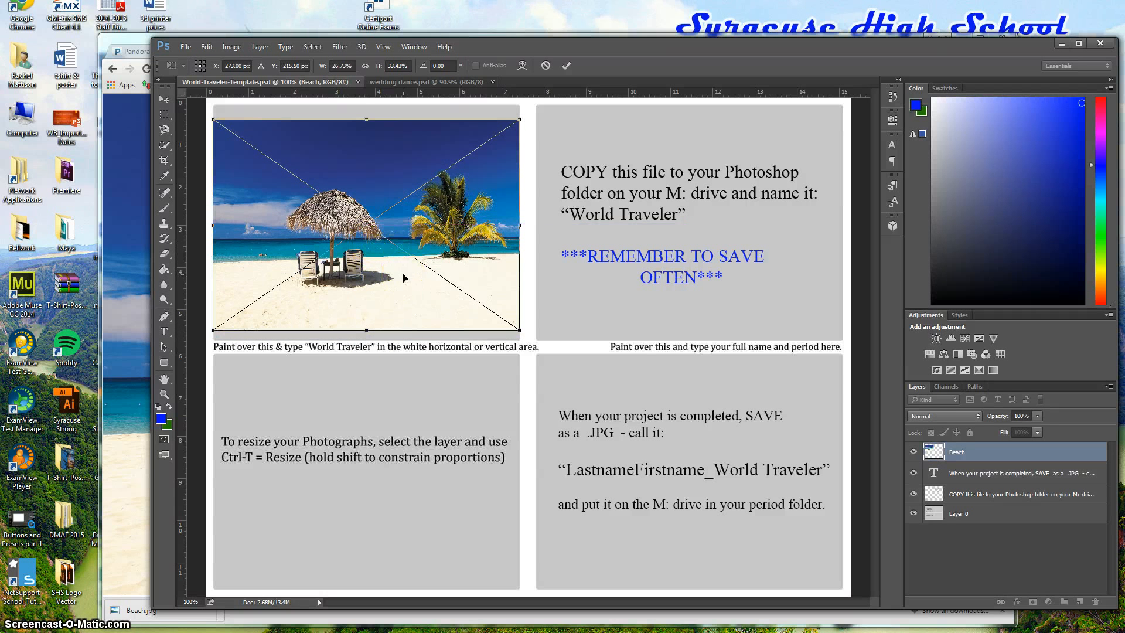
# Show the couple's selection in wedding dance.psd as a Quick Mask and inspect its edges around the man's shoes.
pyautogui.click(415, 83)
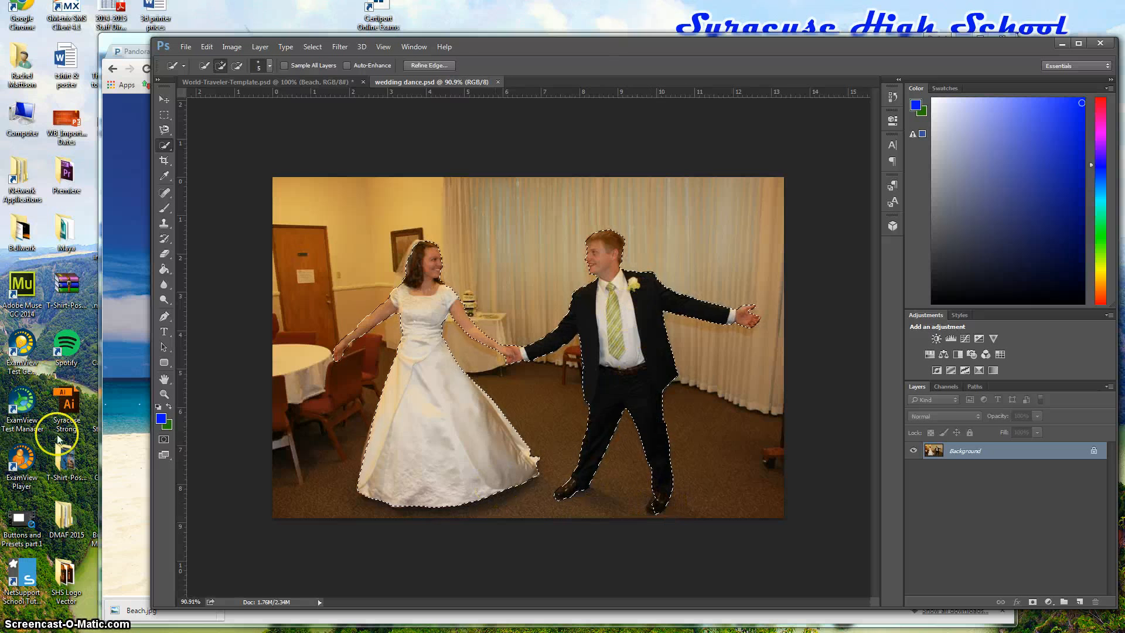
pyautogui.click(164, 439)
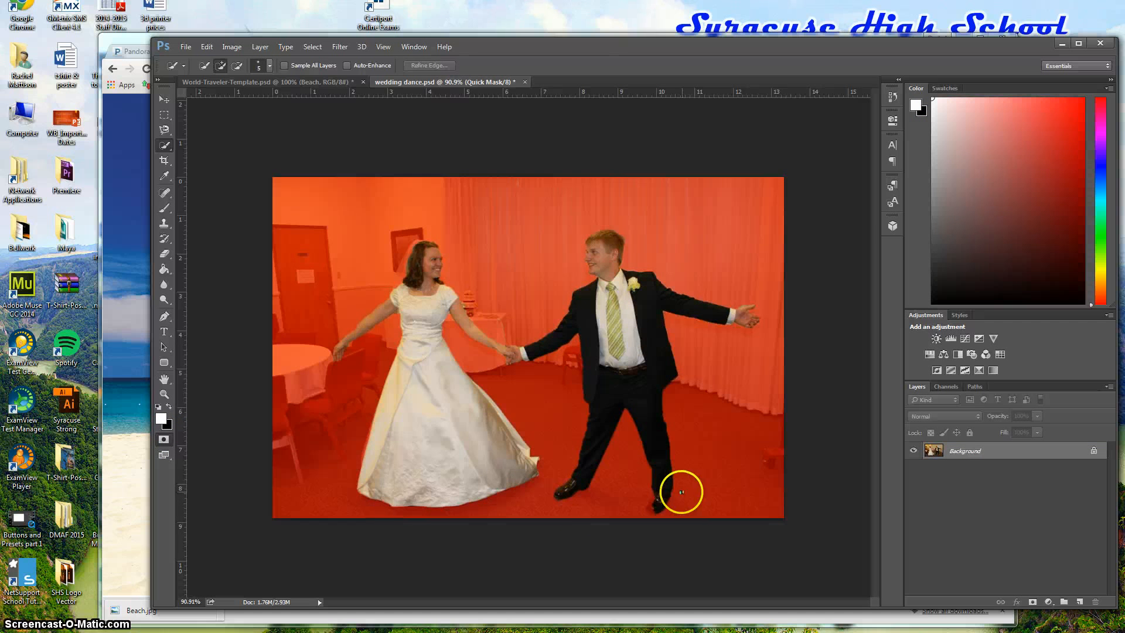
pyautogui.scroll(2, 687, 529)
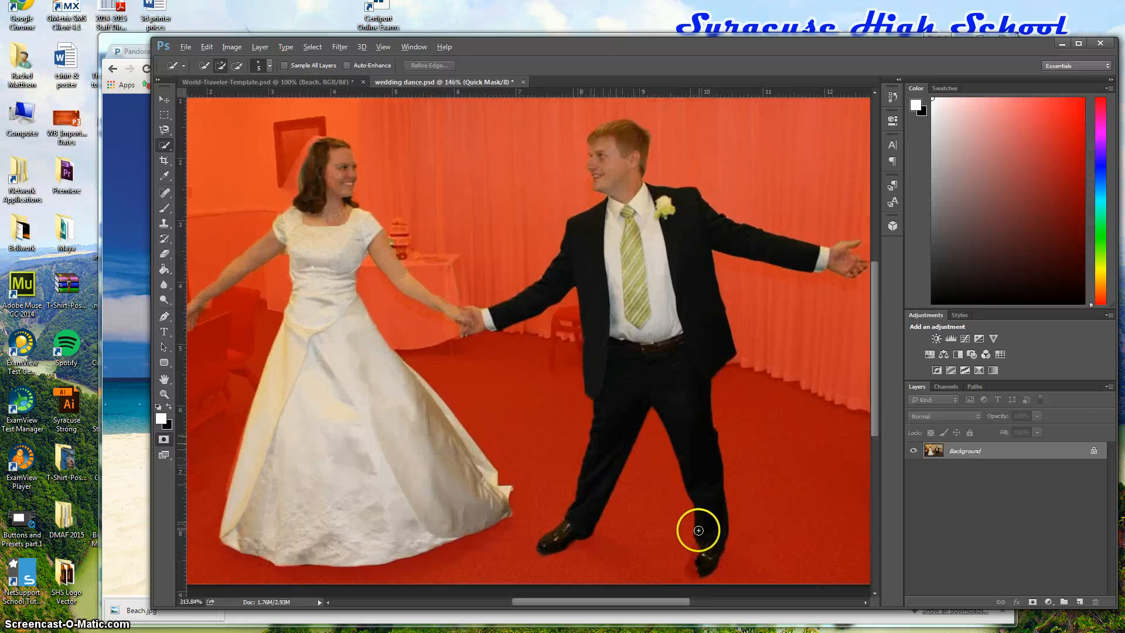
pyautogui.scroll(5, 699, 530)
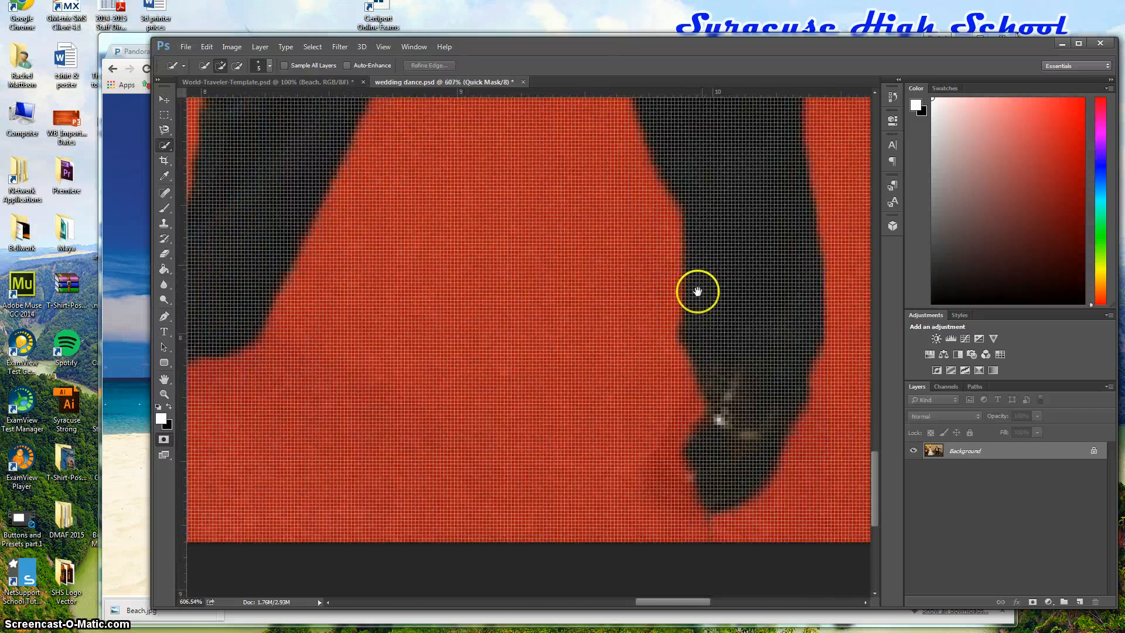
pyautogui.scroll(-3, 701, 261)
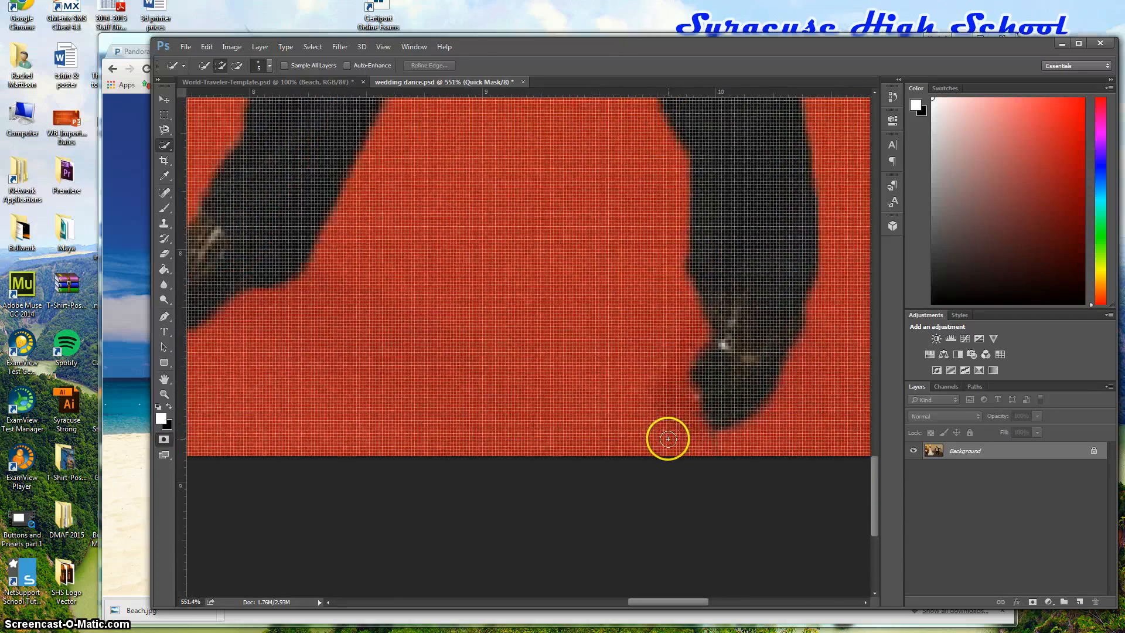
pyautogui.scroll(-2, 577, 427)
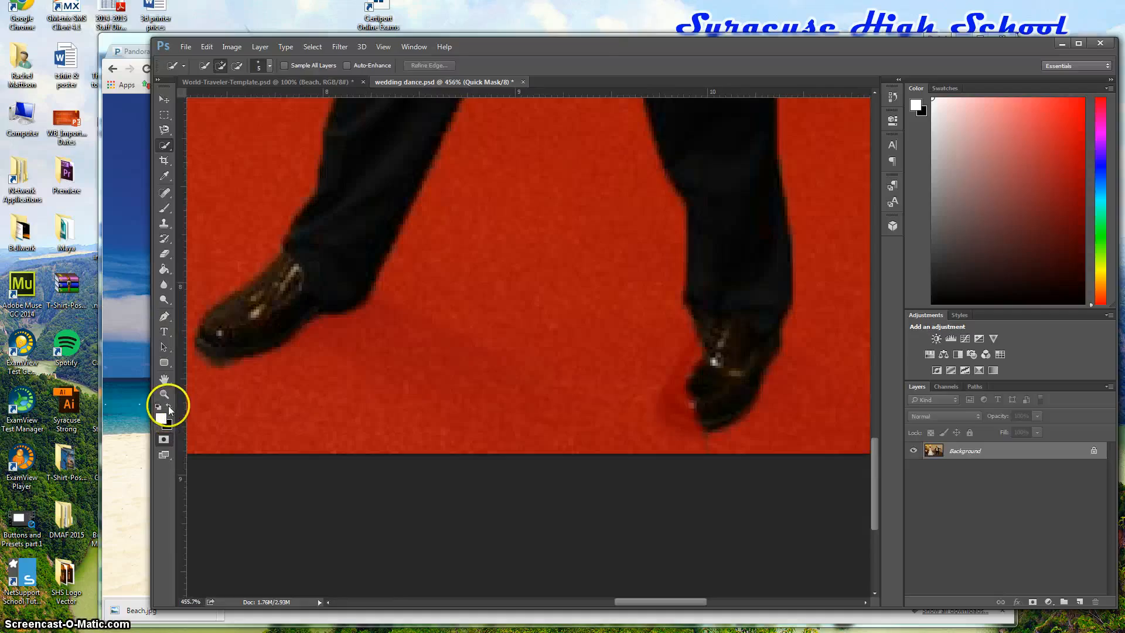
# Brush white over the missed edges of both of the man's shoes in the Quick Mask and return to the normal selection.
pyautogui.moveTo(707, 398); pyautogui.dragTo(702, 406)
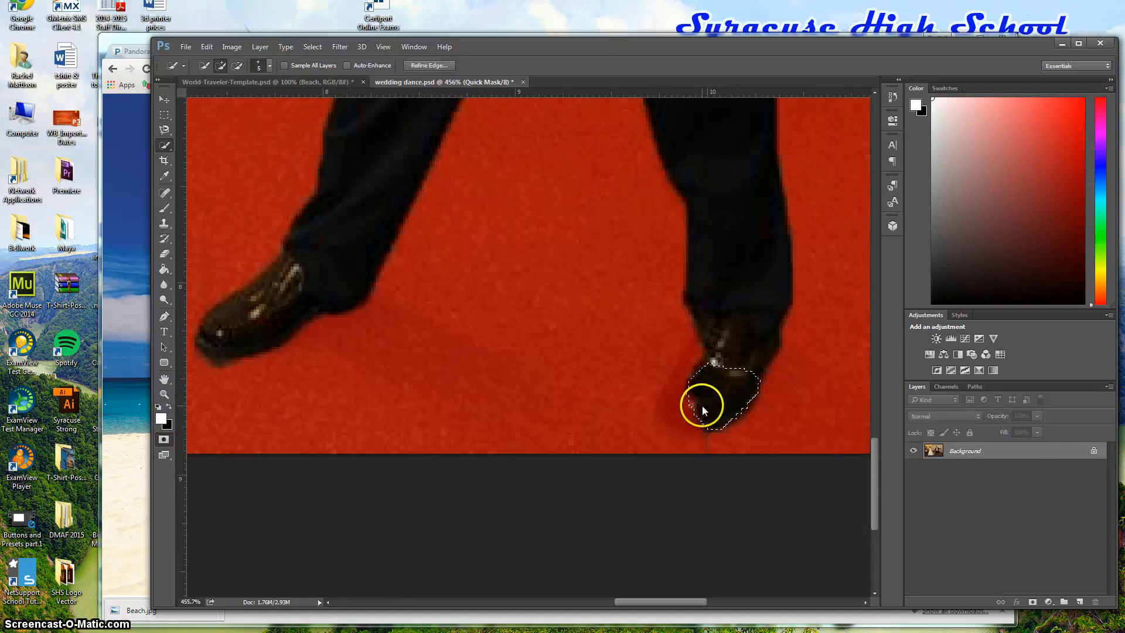
pyautogui.click(164, 208)
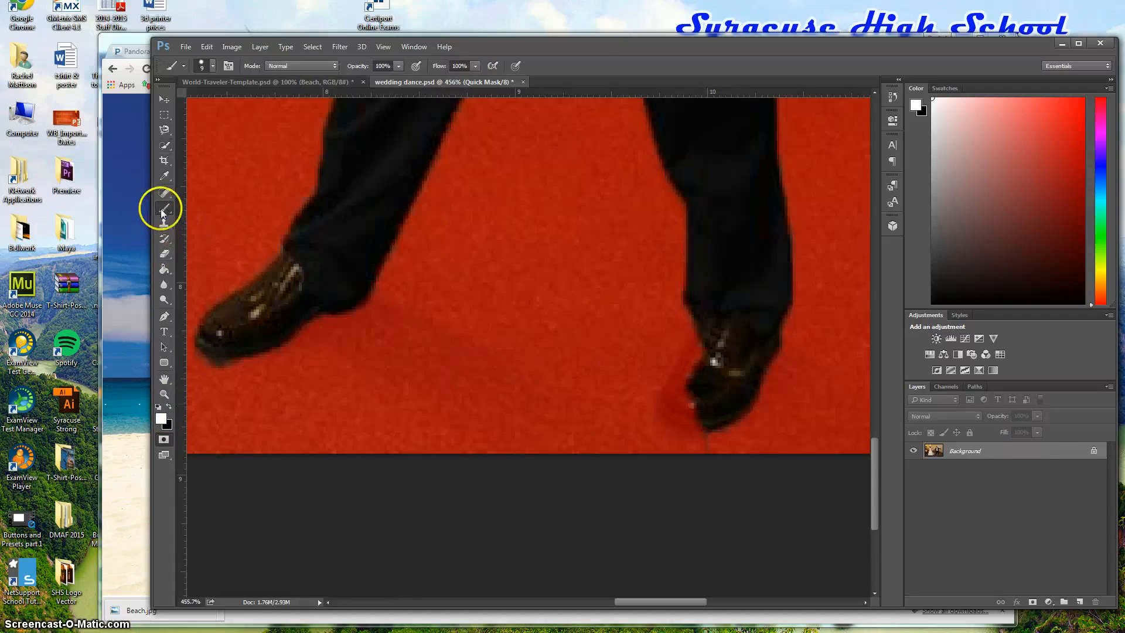
pyautogui.moveTo(696, 407); pyautogui.dragTo(710, 415)
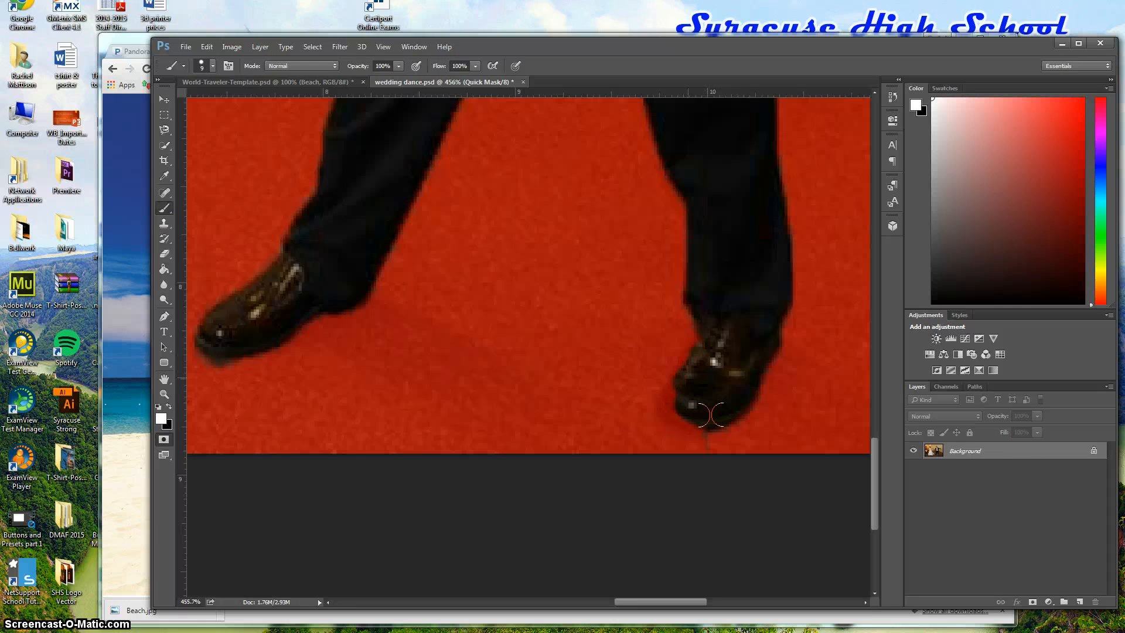
pyautogui.moveTo(679, 395)
pyautogui.mouseDown()
pyautogui.moveTo(673, 406)
pyautogui.moveTo(710, 418)
pyautogui.moveTo(700, 402)
pyautogui.mouseUp()
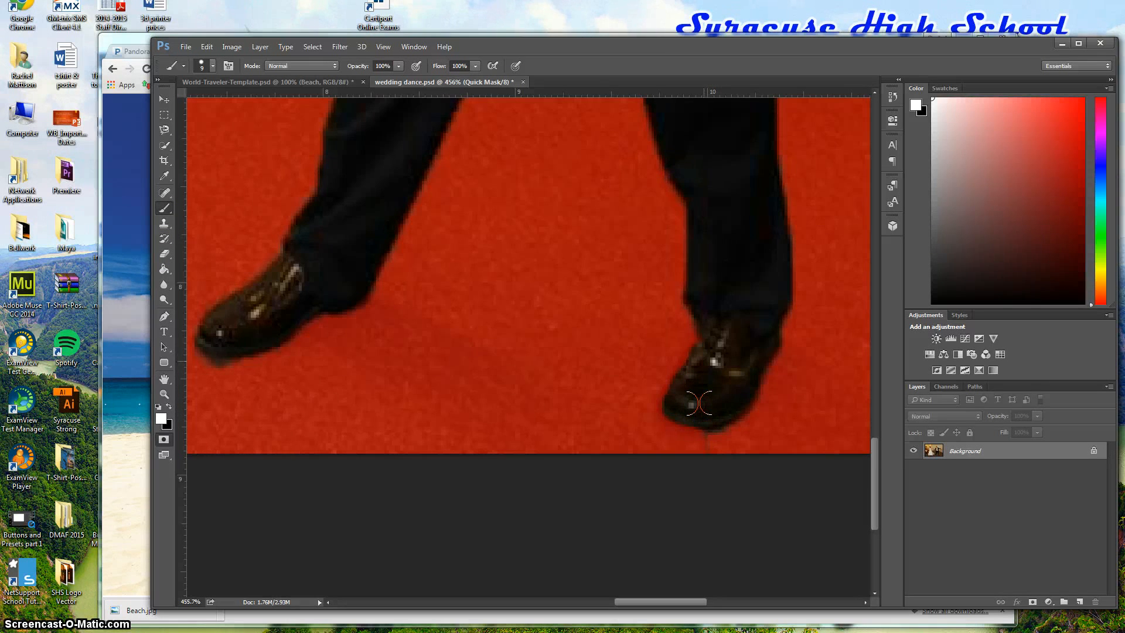
pyautogui.moveTo(254, 328); pyautogui.dragTo(206, 364)
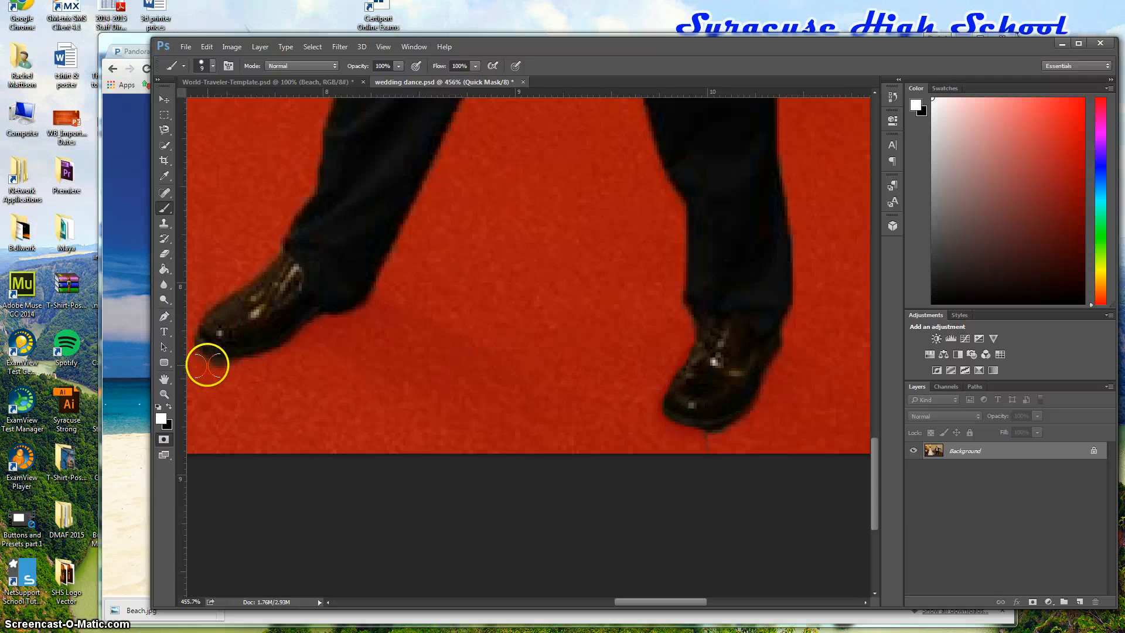
pyautogui.click(170, 407)
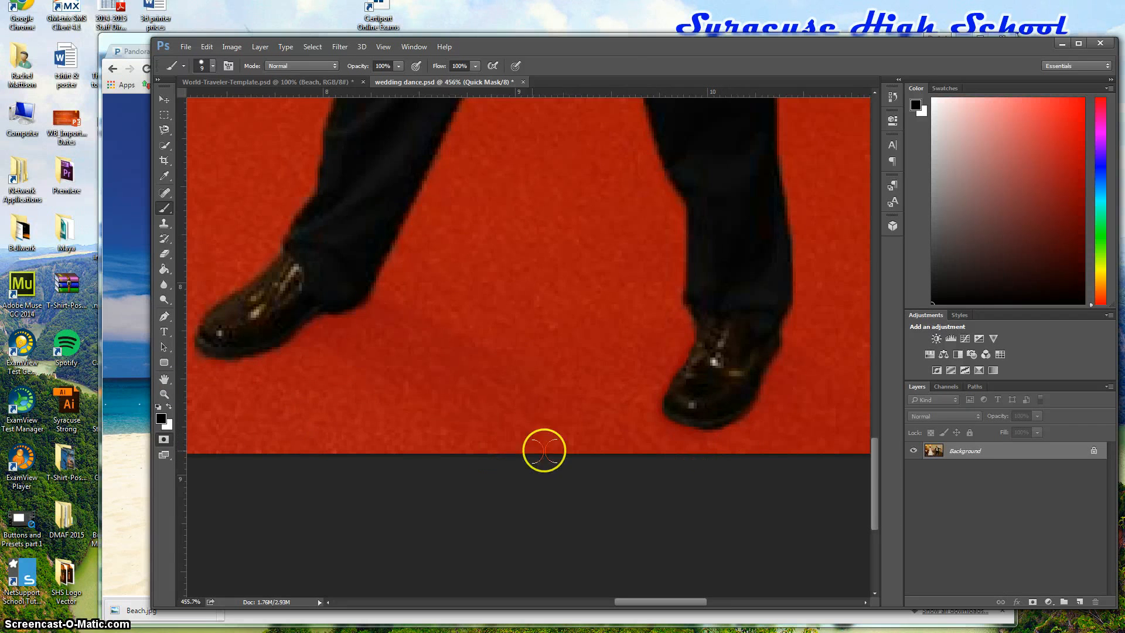
pyautogui.click(168, 438)
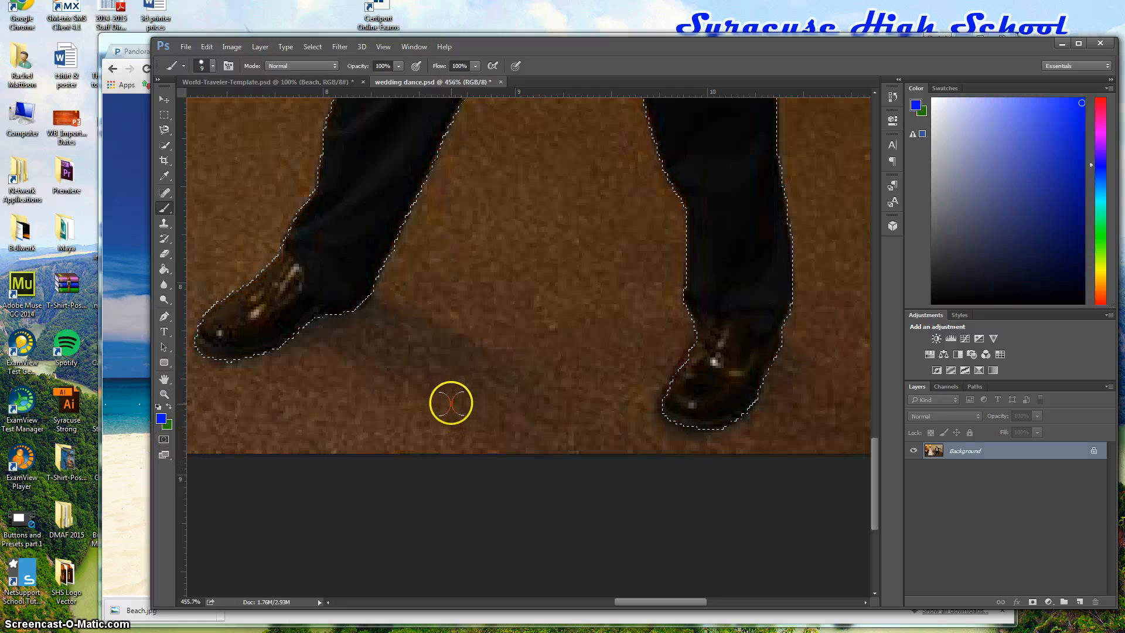
# Copy the selected couple from wedding dance.psd and paste them into World-Traveler-Template.psd.
pyautogui.scroll(-2, 474, 351)
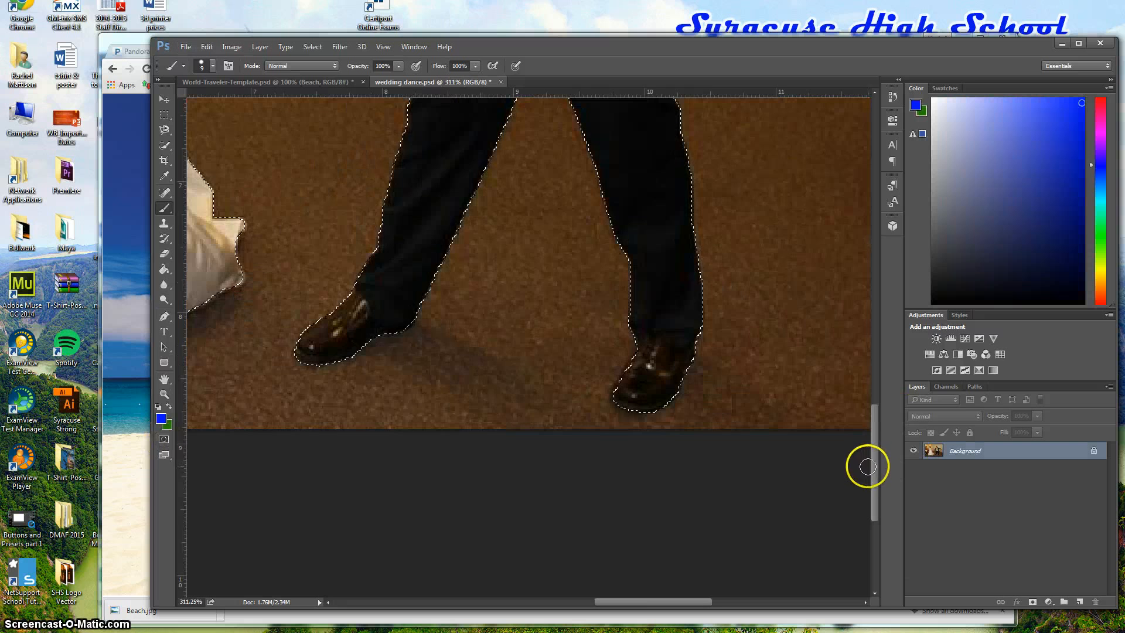
pyautogui.scroll(-3, 568, 402)
pyautogui.scroll(-2, 568, 402)
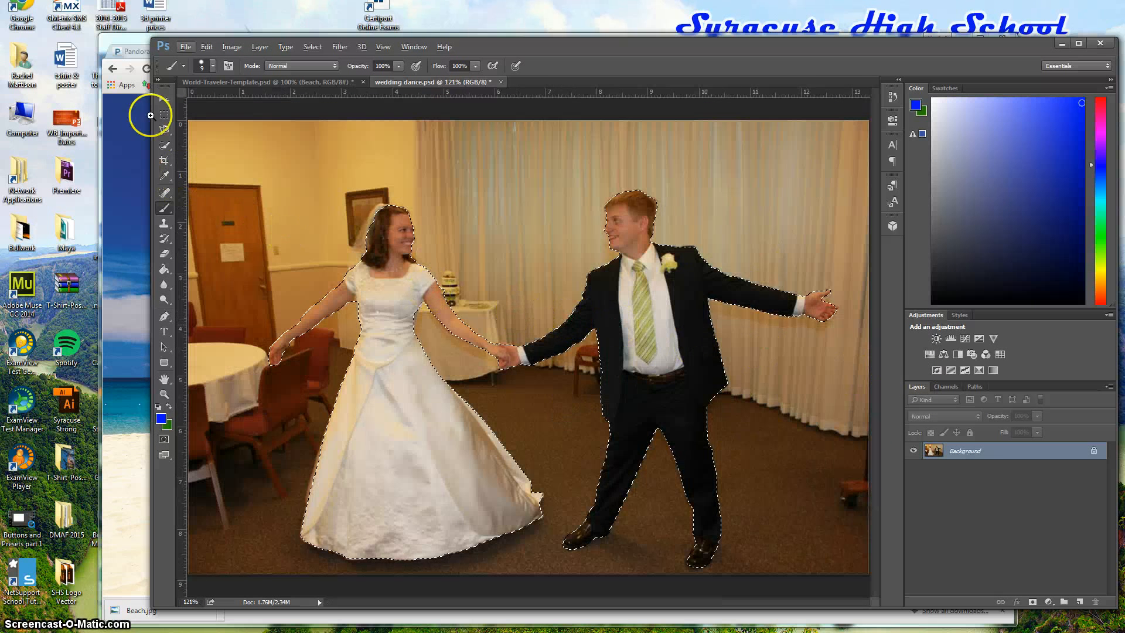
pyautogui.click(206, 46)
pyautogui.click(217, 125)
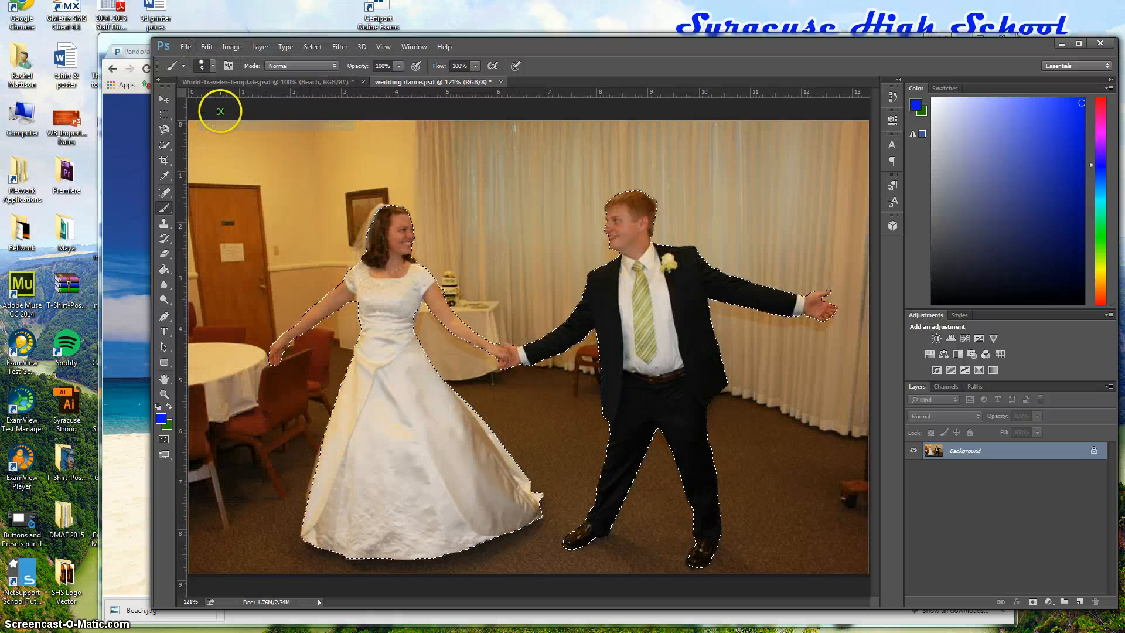
pyautogui.click(255, 82)
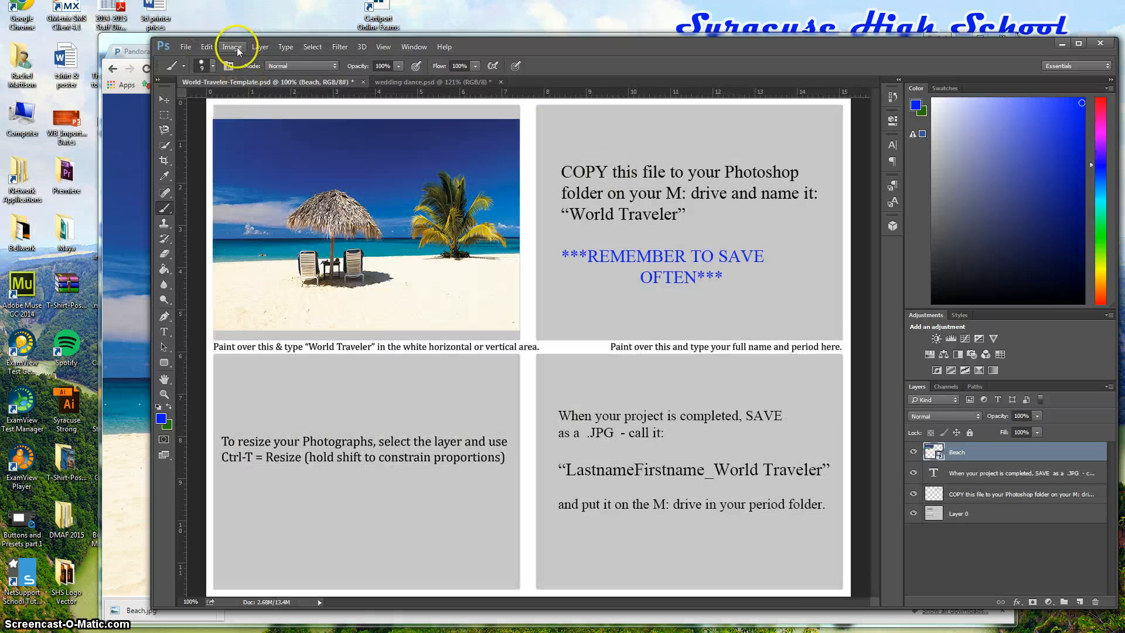
pyautogui.click(210, 47)
pyautogui.click(216, 148)
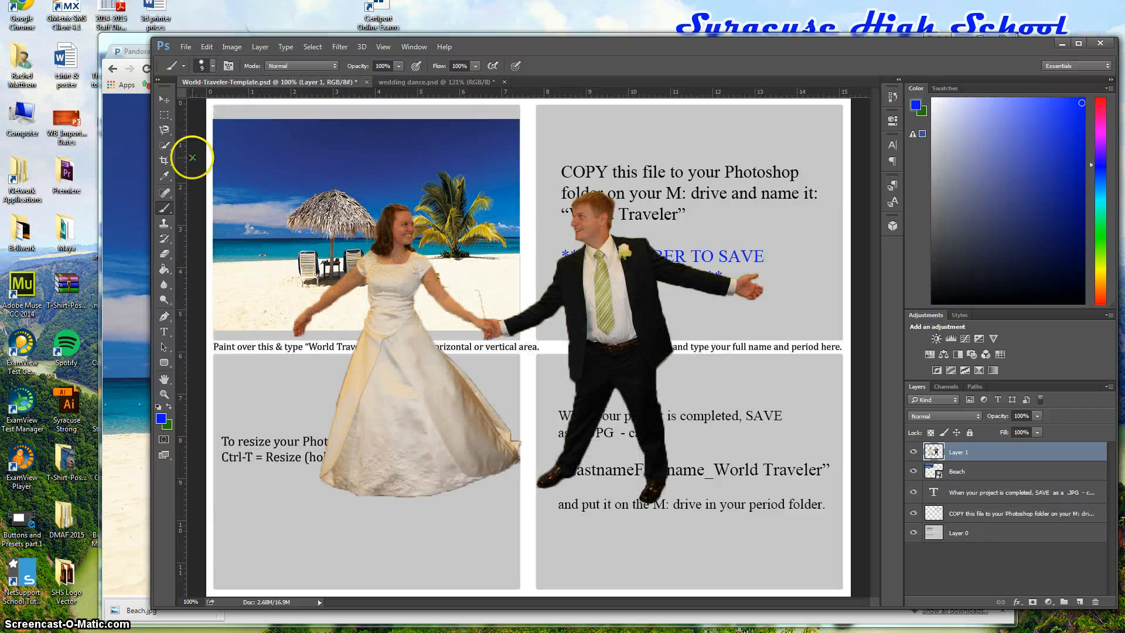
# Scale the pasted couple to about 35% width and 38.3% height and place them on the sand in front of the palm tree.
pyautogui.click(164, 253)
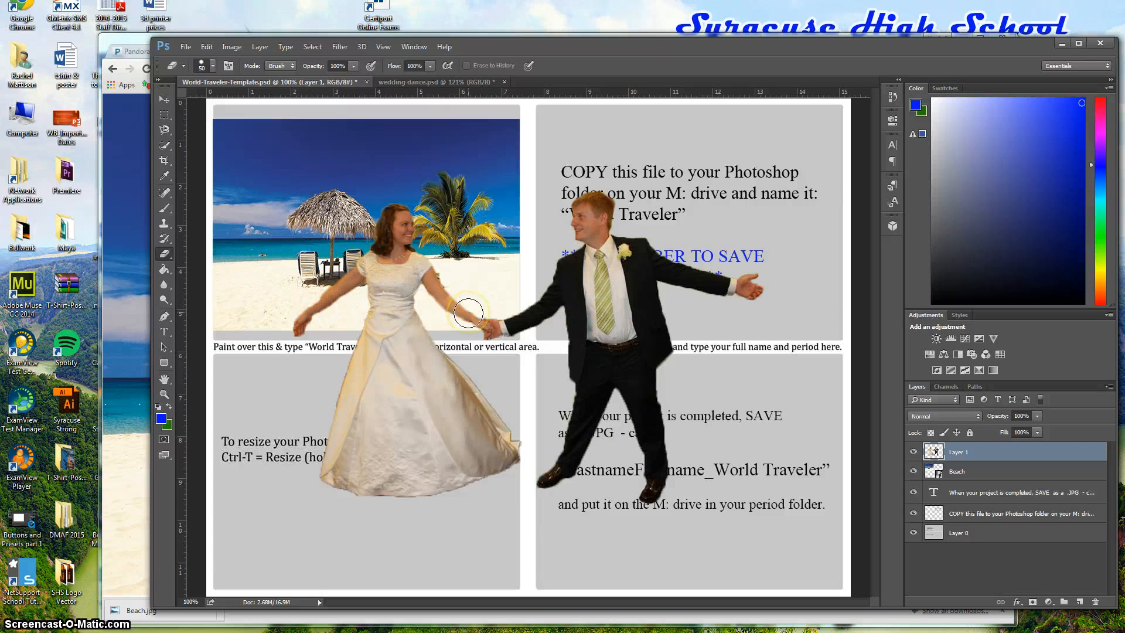
pyautogui.click(168, 102)
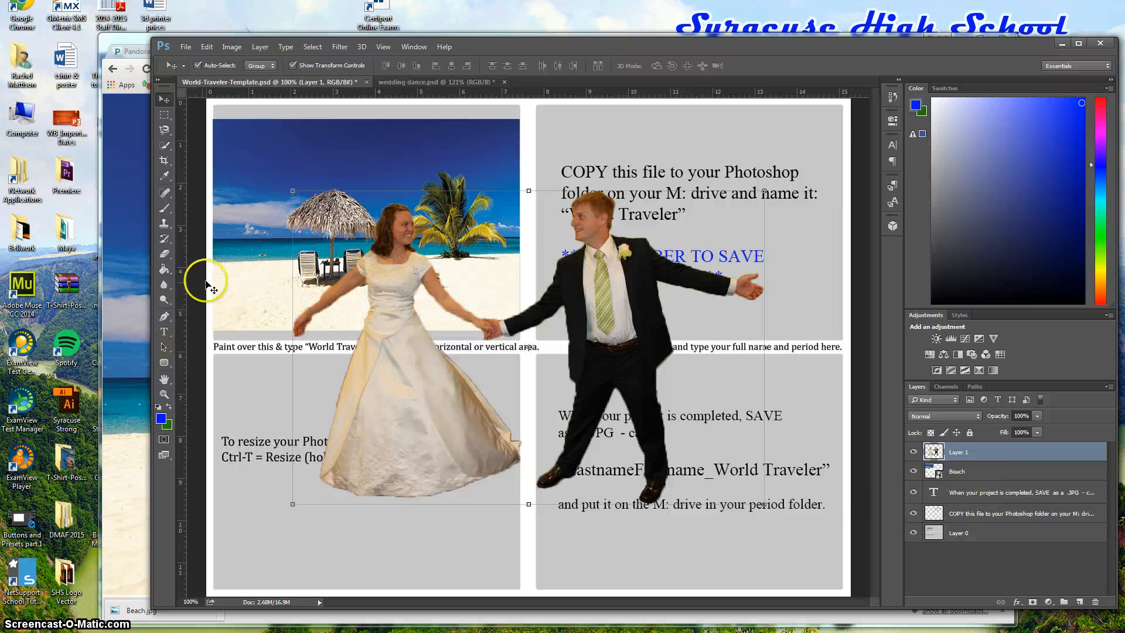
pyautogui.moveTo(448, 417); pyautogui.dragTo(372, 347)
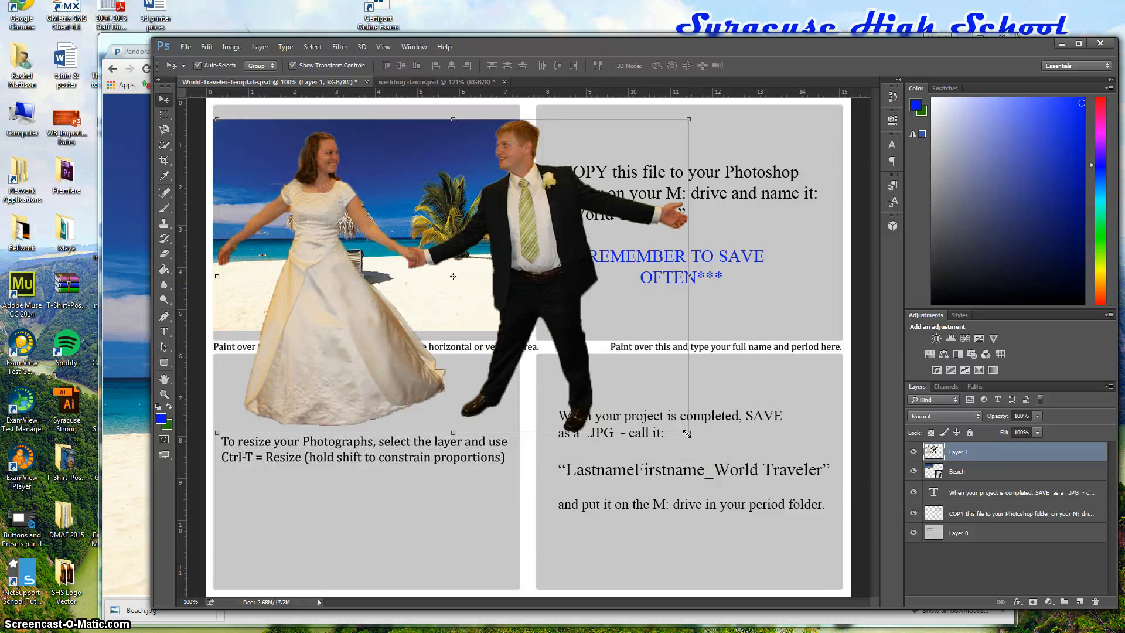
pyautogui.moveTo(687, 433); pyautogui.dragTo(442, 269)
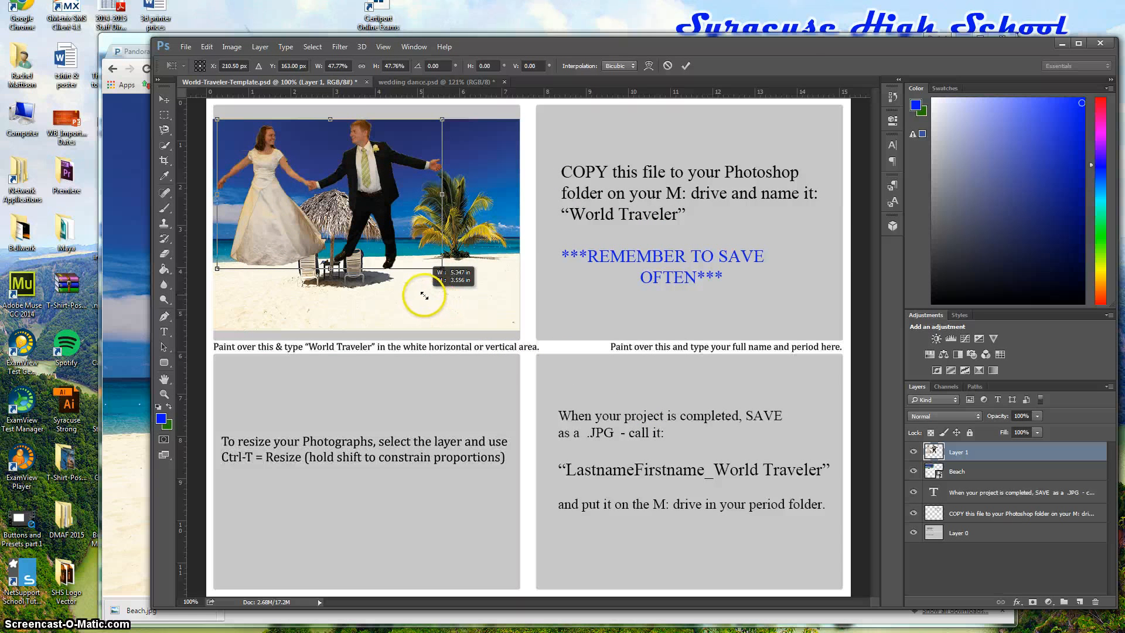
pyautogui.moveTo(298, 199); pyautogui.dragTo(290, 230)
pyautogui.hotkey('ctrl', 'z')
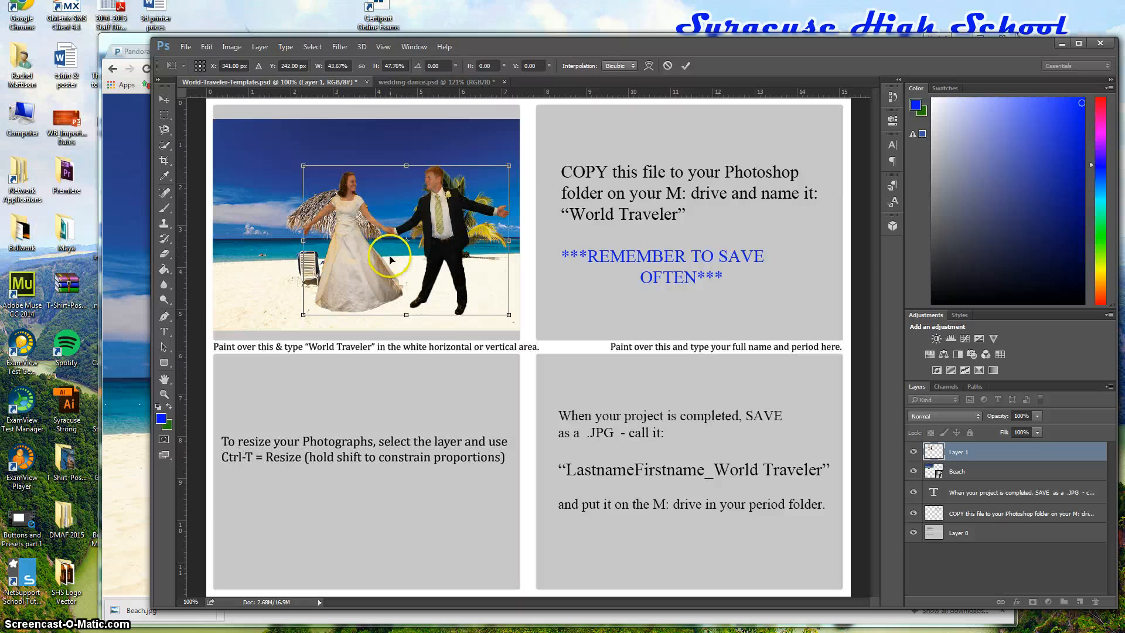
pyautogui.moveTo(390, 259); pyautogui.dragTo(371, 267)
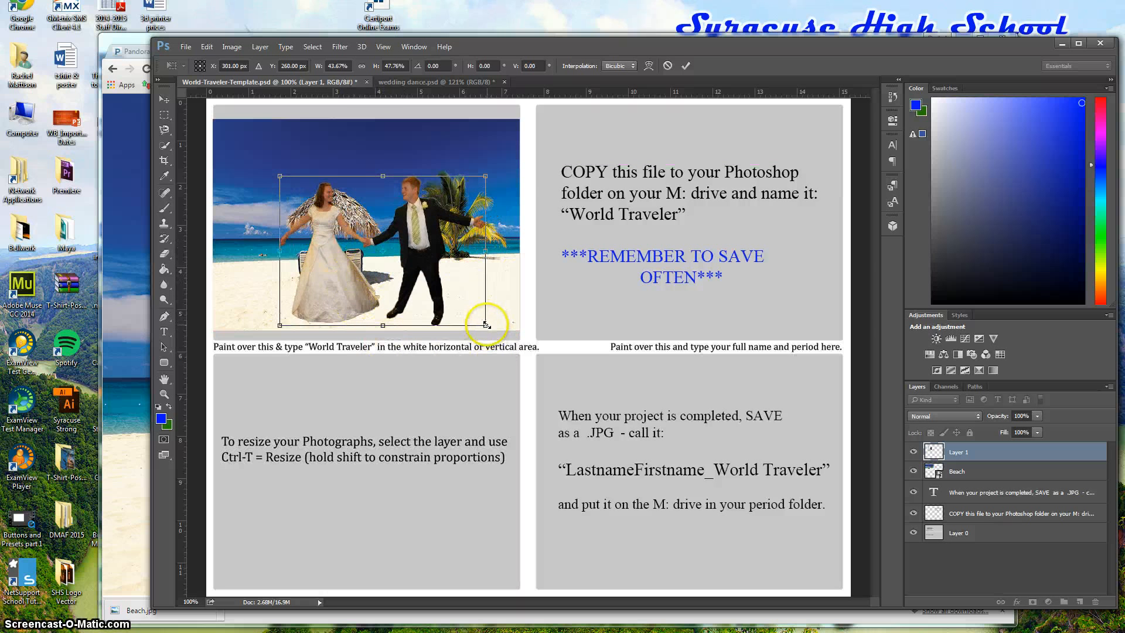
pyautogui.moveTo(347, 287)
pyautogui.mouseDown()
pyautogui.moveTo(347, 296)
pyautogui.moveTo(335, 279)
pyautogui.mouseUp()
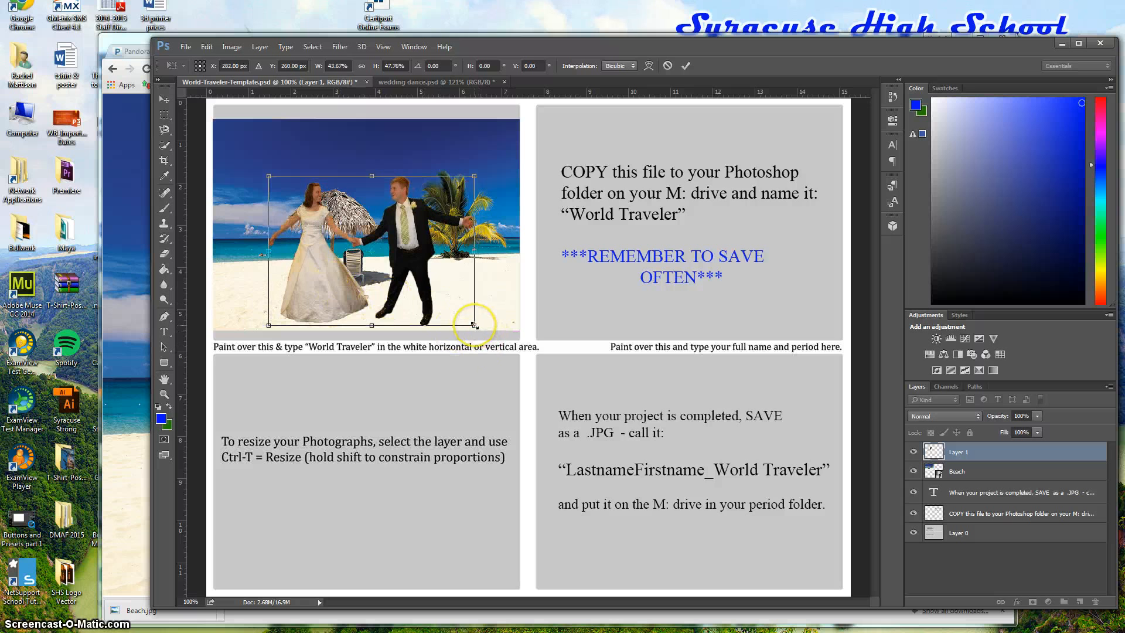
pyautogui.moveTo(474, 325); pyautogui.dragTo(416, 303)
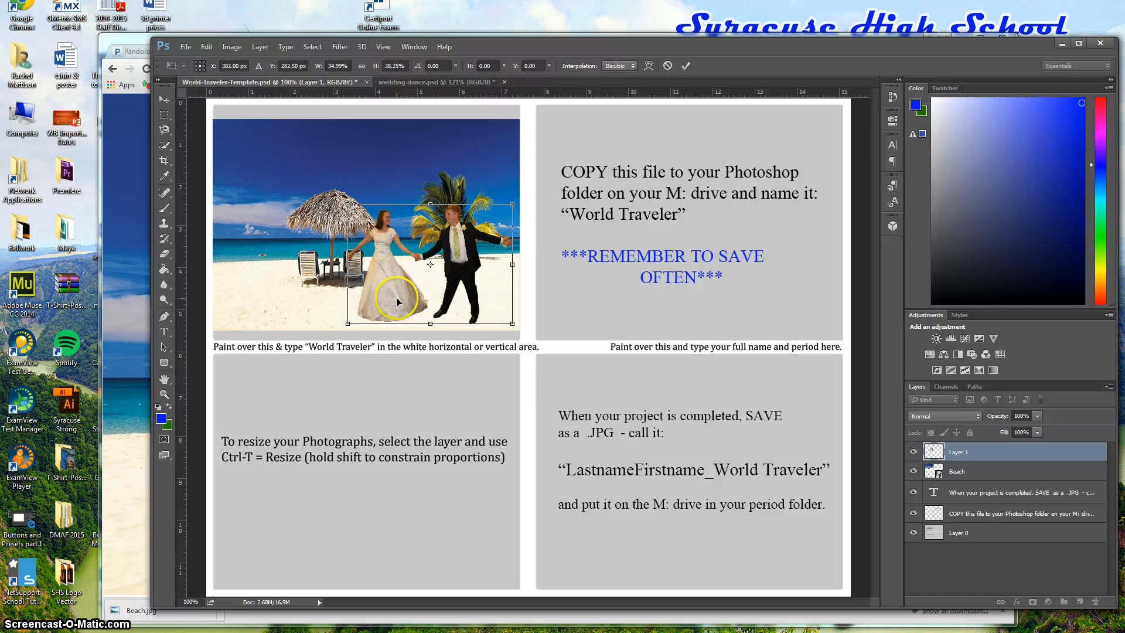
pyautogui.press('Return')
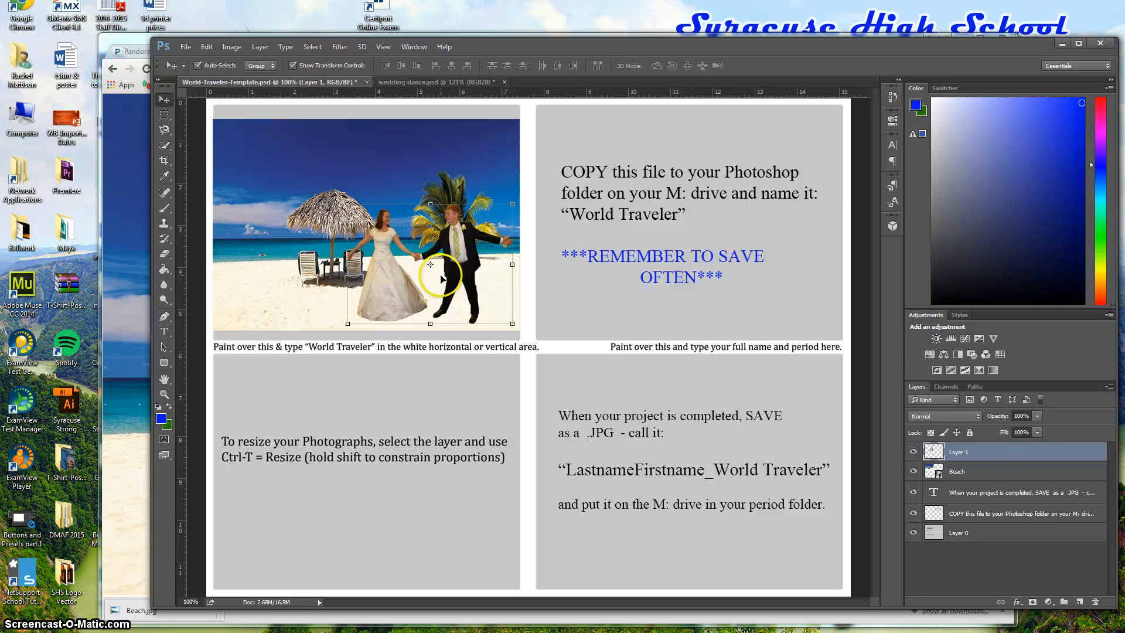
# Duplicate the couple's layer as "shadow" and move the duplicate beneath the original layer.
pyautogui.rightClick(961, 455)
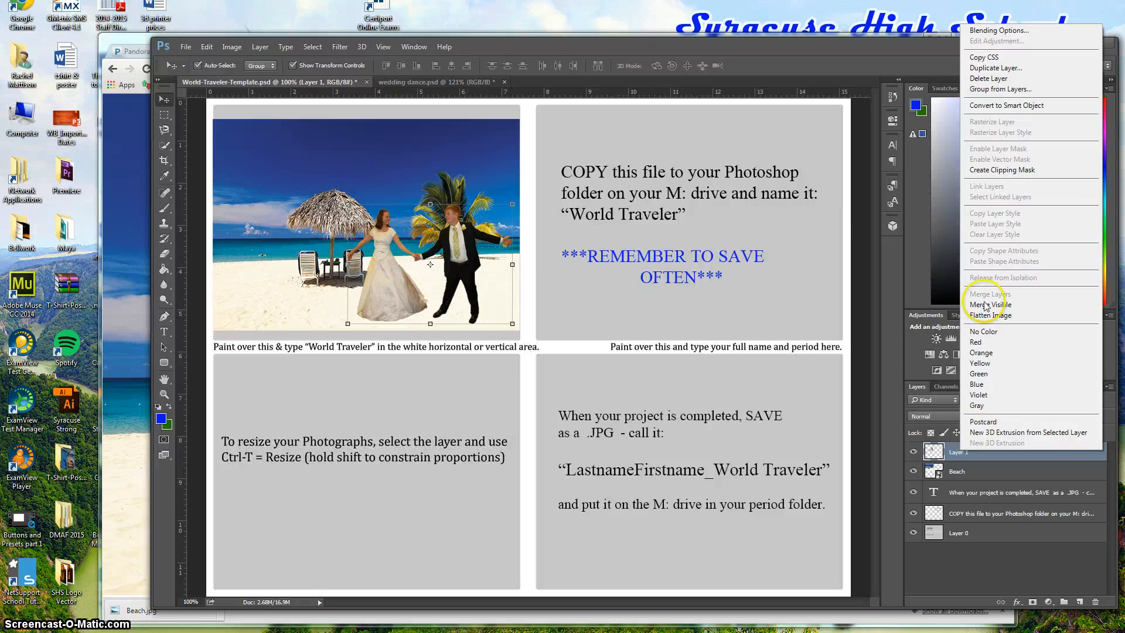
pyautogui.click(996, 67)
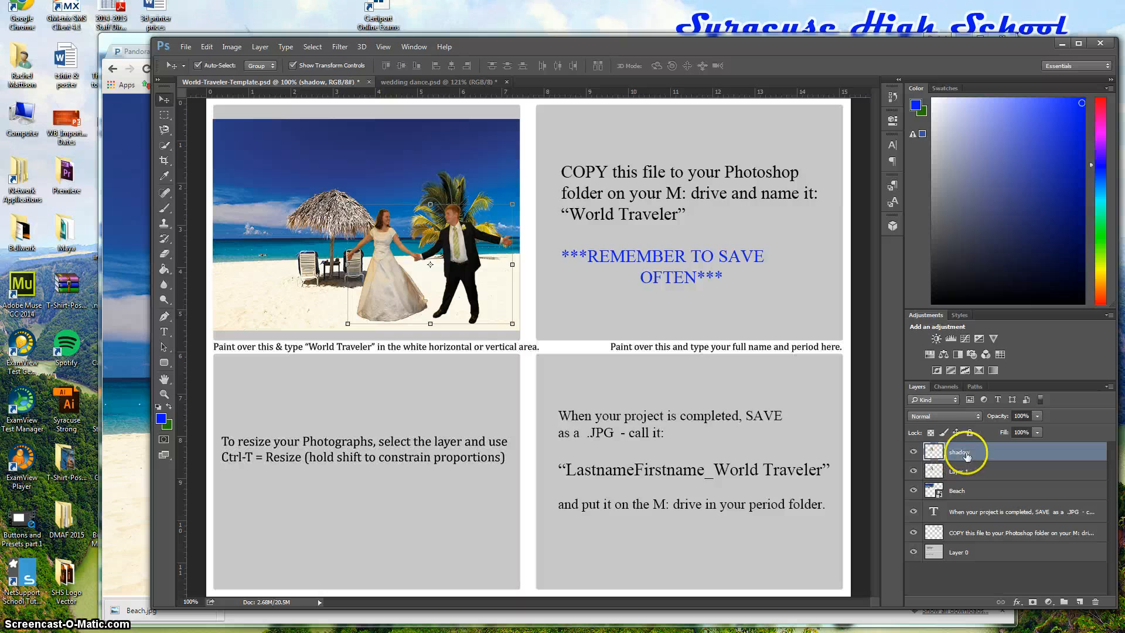
pyautogui.moveTo(961, 453); pyautogui.dragTo(961, 472)
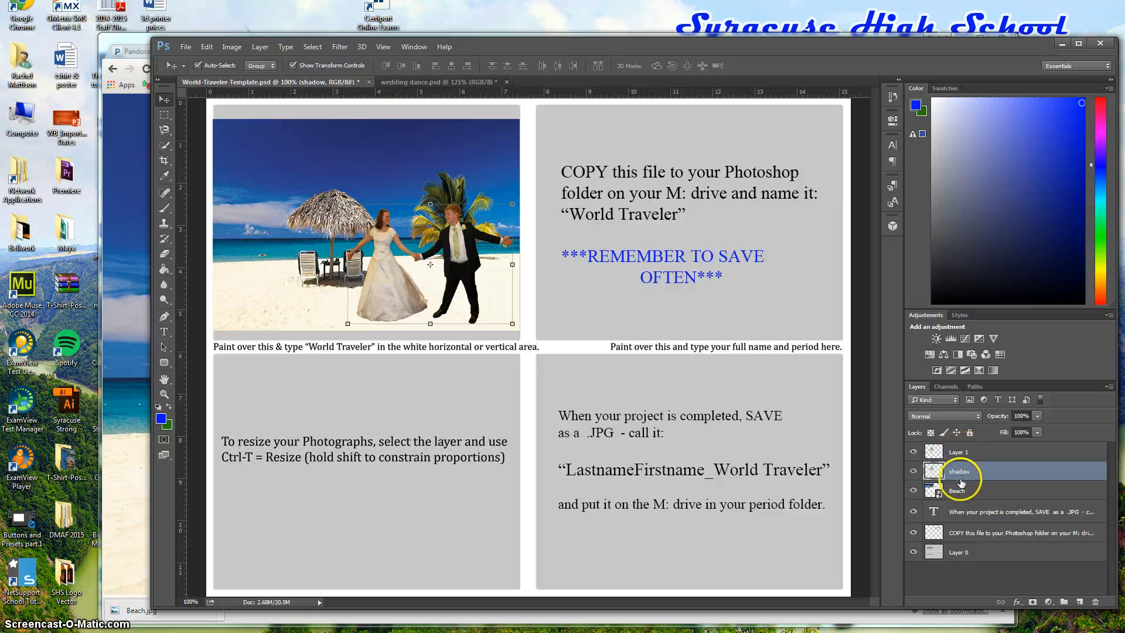
# Rename the couple's original layer "R & N" and select the shadow layer.
pyautogui.click(956, 454)
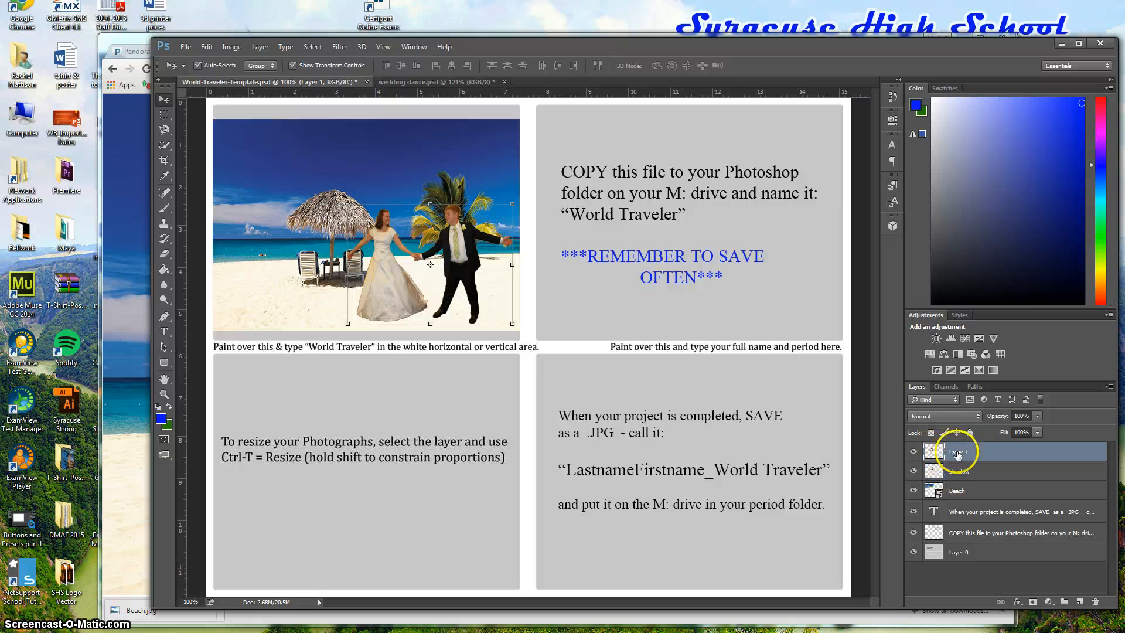
pyautogui.doubleClick(956, 453)
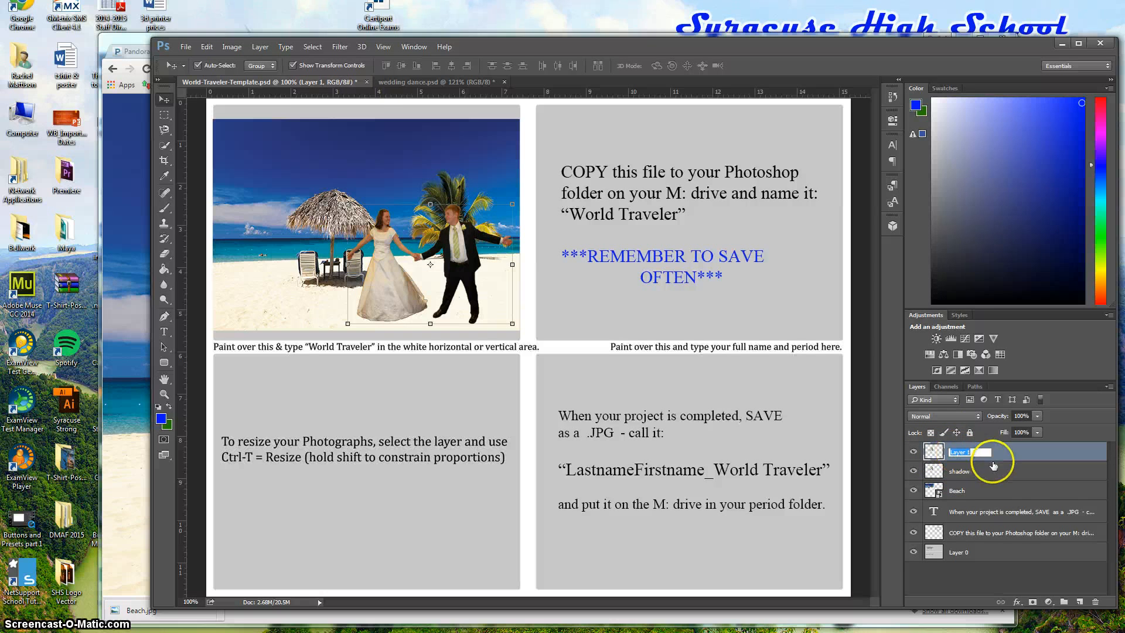
pyautogui.click(964, 475)
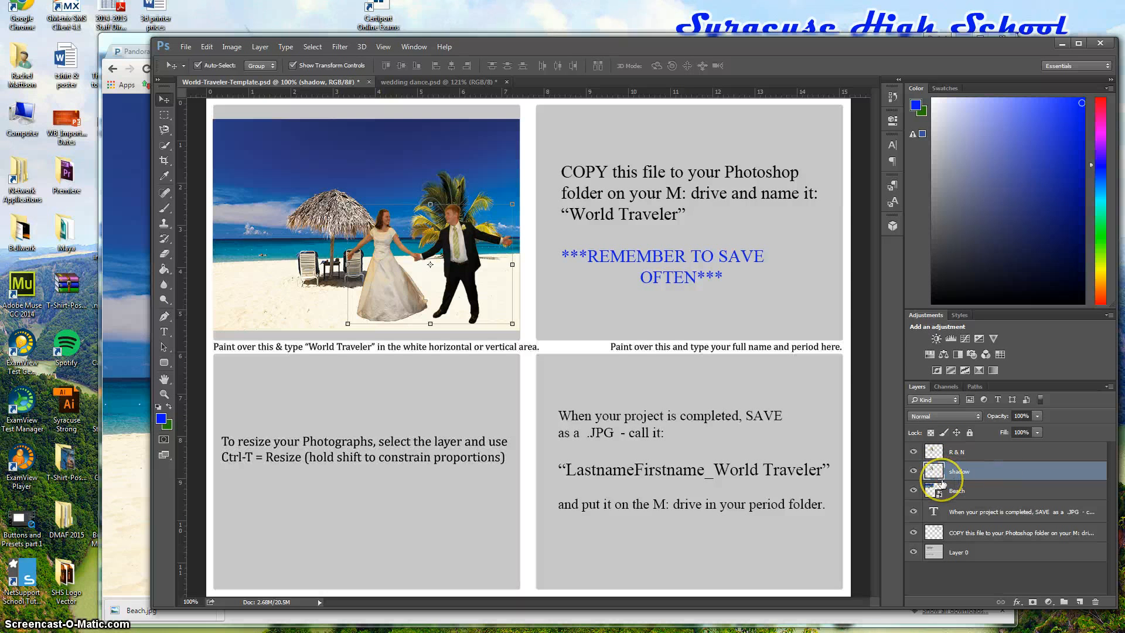
# Rotate the shadow layer clockwise by about 7.7° so it sticks out from behind the couple.
pyautogui.hotkey('ctrl', 't')
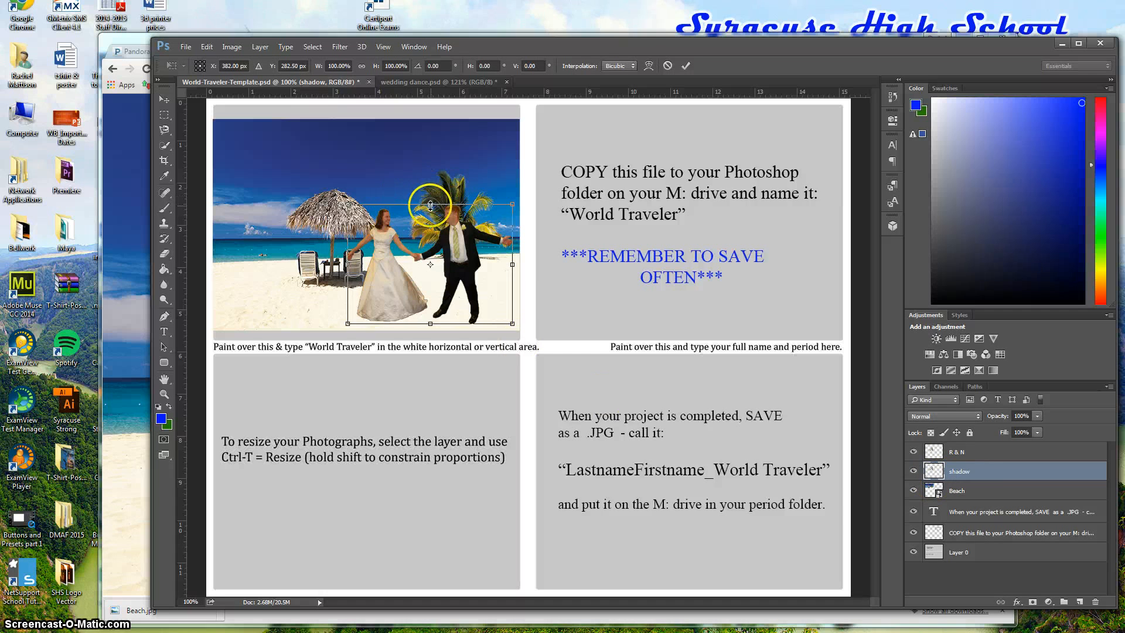
pyautogui.moveTo(430, 203); pyautogui.dragTo(434, 201)
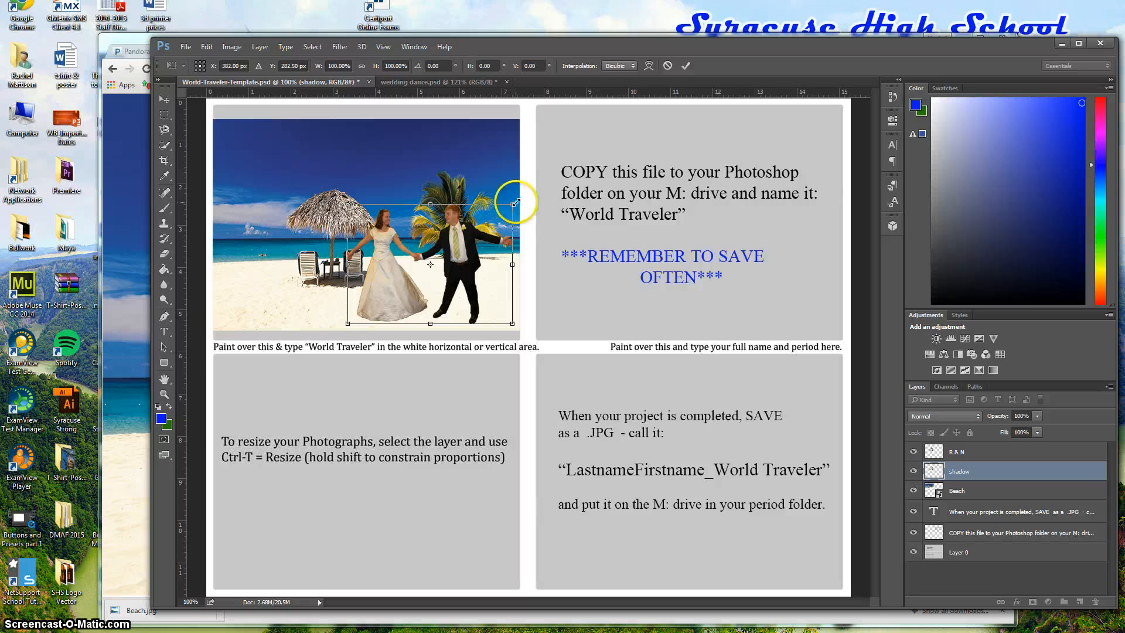
pyautogui.moveTo(519, 200); pyautogui.dragTo(518, 207)
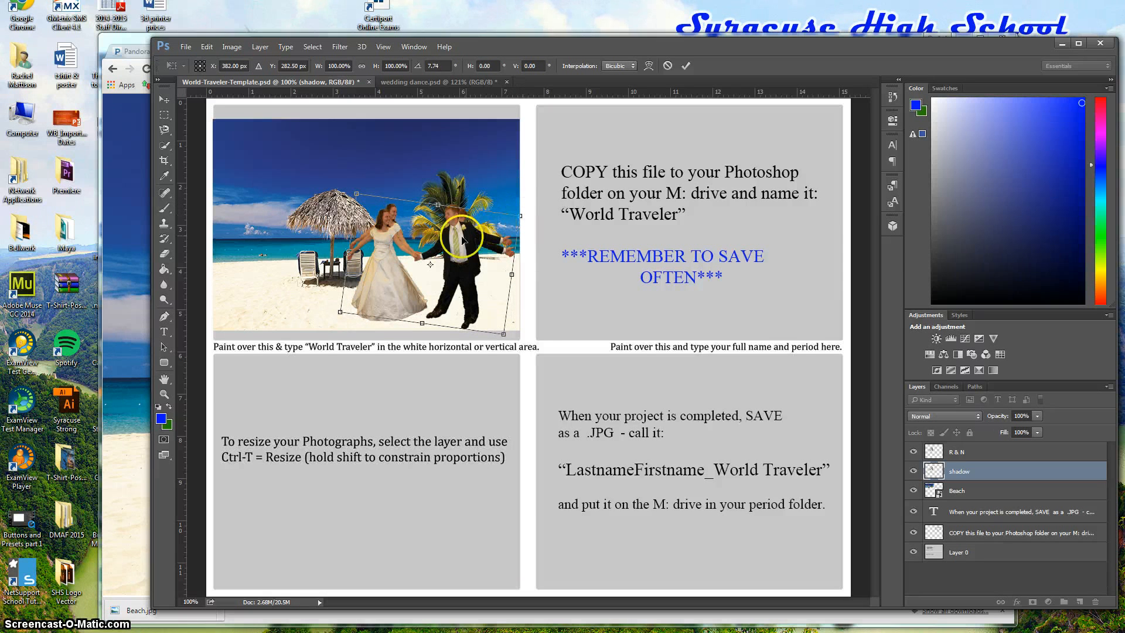
pyautogui.press('Escape')
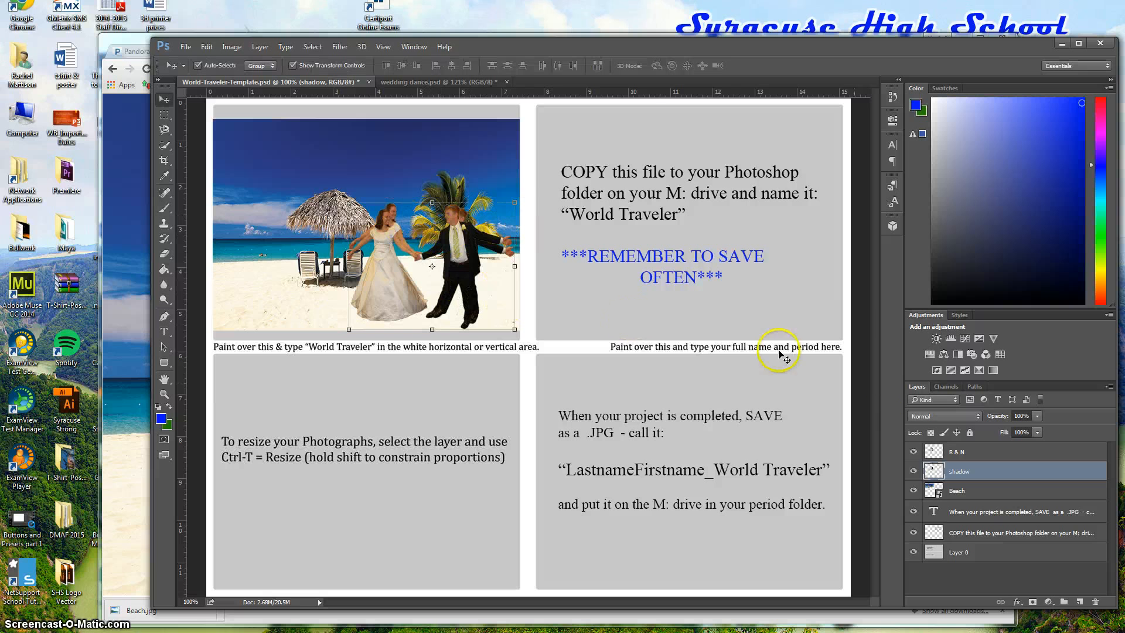
# Apply a Color Overlay in dark brown (4e4328) to the shadow layer.
pyautogui.click(1016, 602)
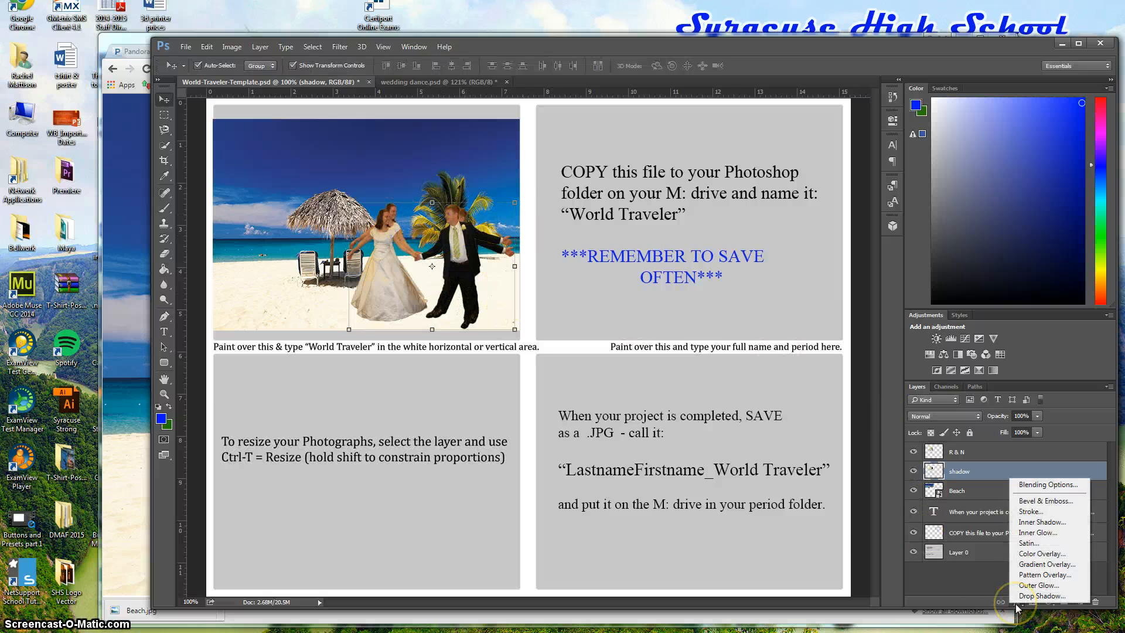
pyautogui.click(1040, 553)
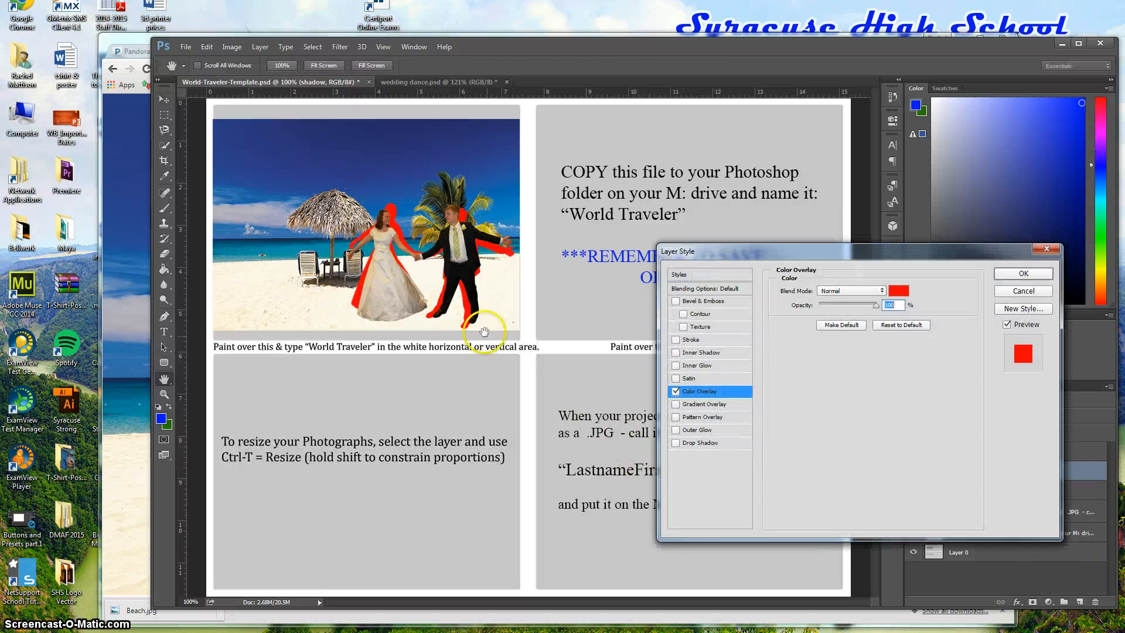
pyautogui.click(898, 291)
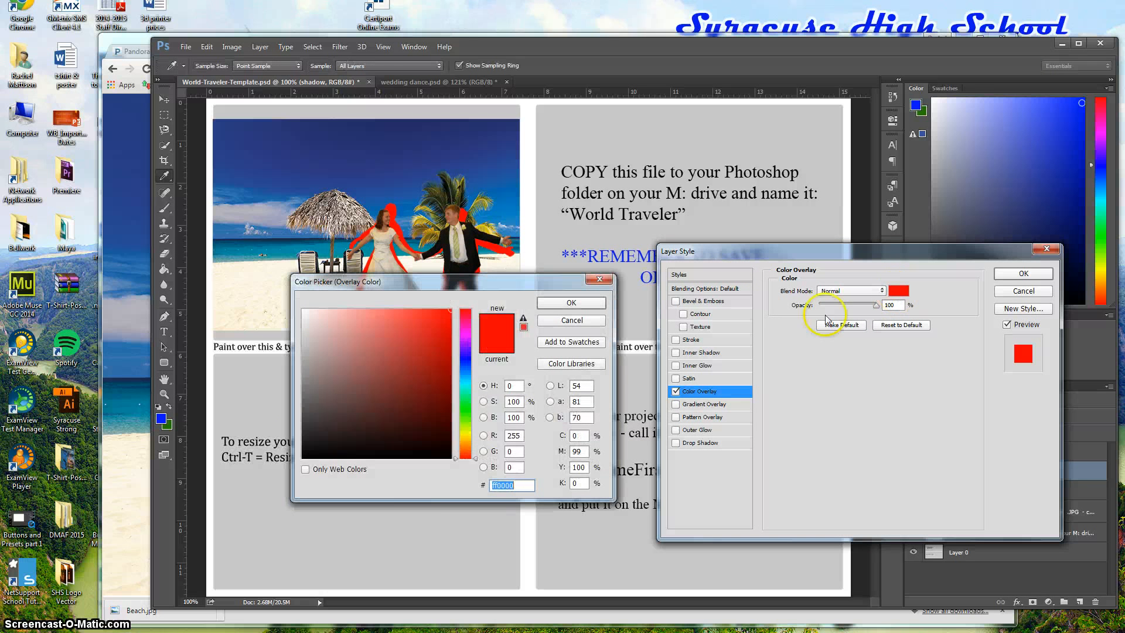
pyautogui.moveTo(467, 446); pyautogui.dragTo(463, 441)
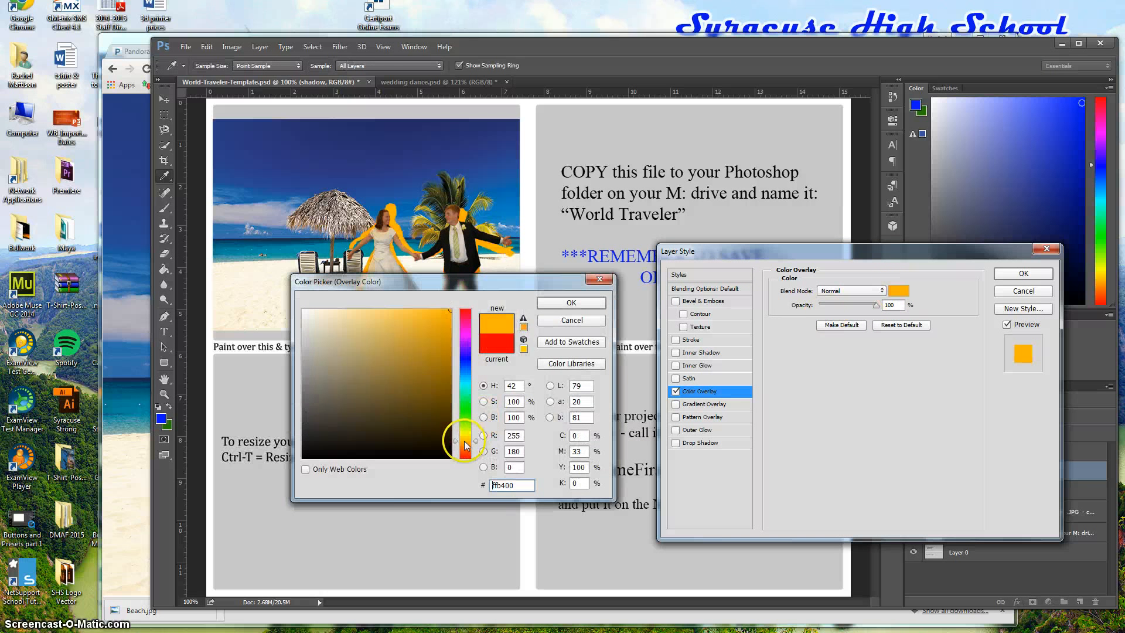
pyautogui.moveTo(435, 392); pyautogui.dragTo(412, 414)
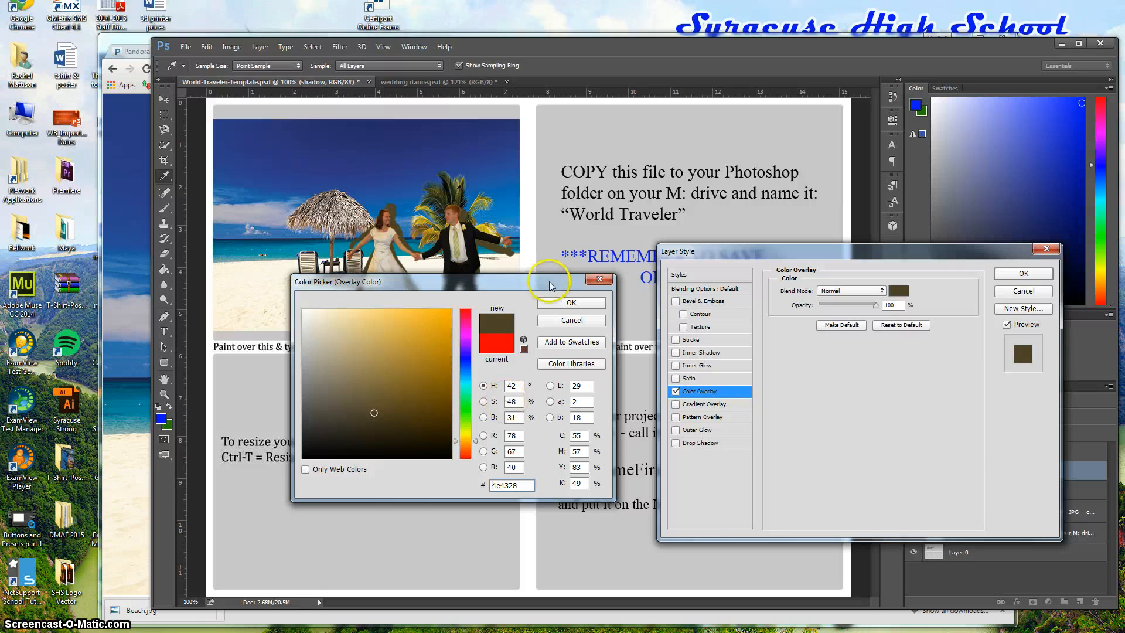
pyautogui.click(572, 303)
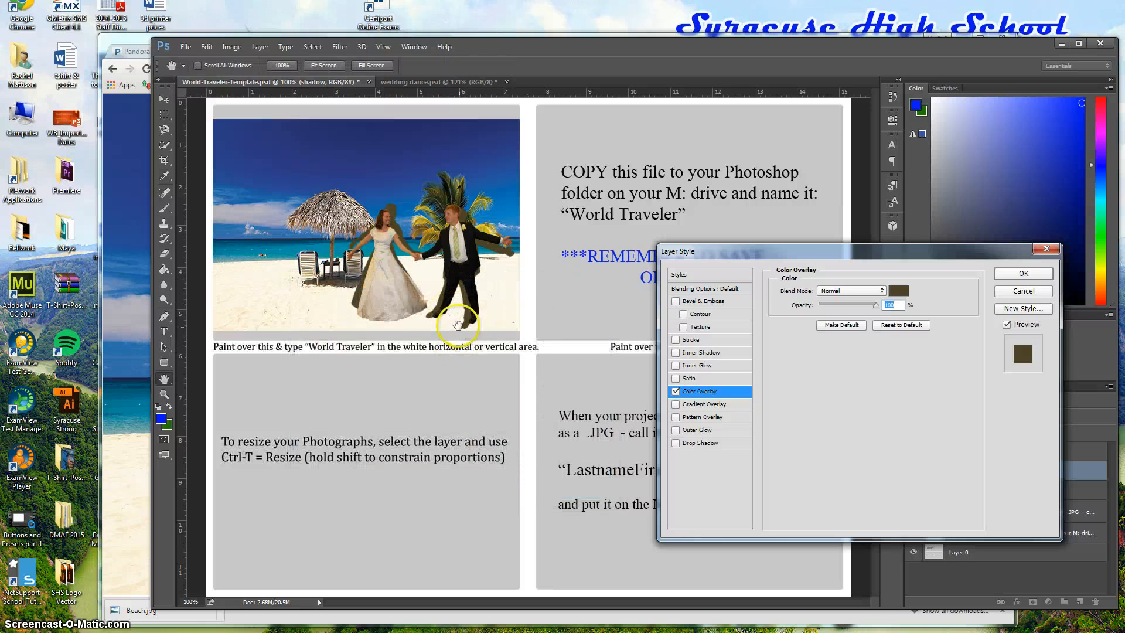
pyautogui.click(1025, 275)
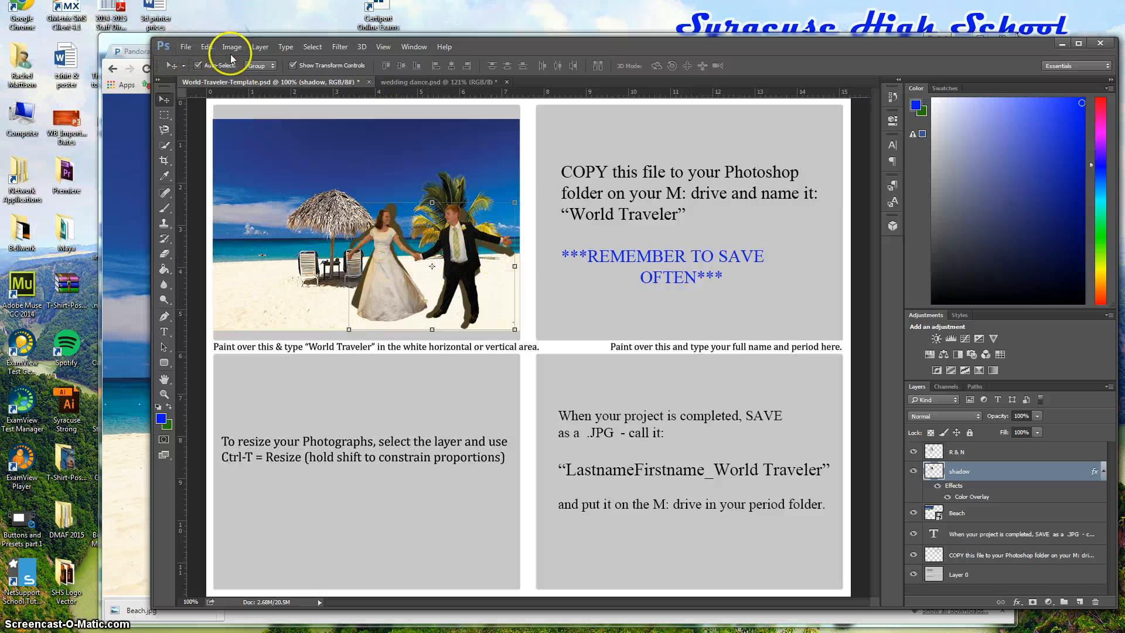
# Skew the shadow layer horizontally by about -21.3° so it leans to the right, and shift it slightly up and right behind the couple.
pyautogui.click(207, 47)
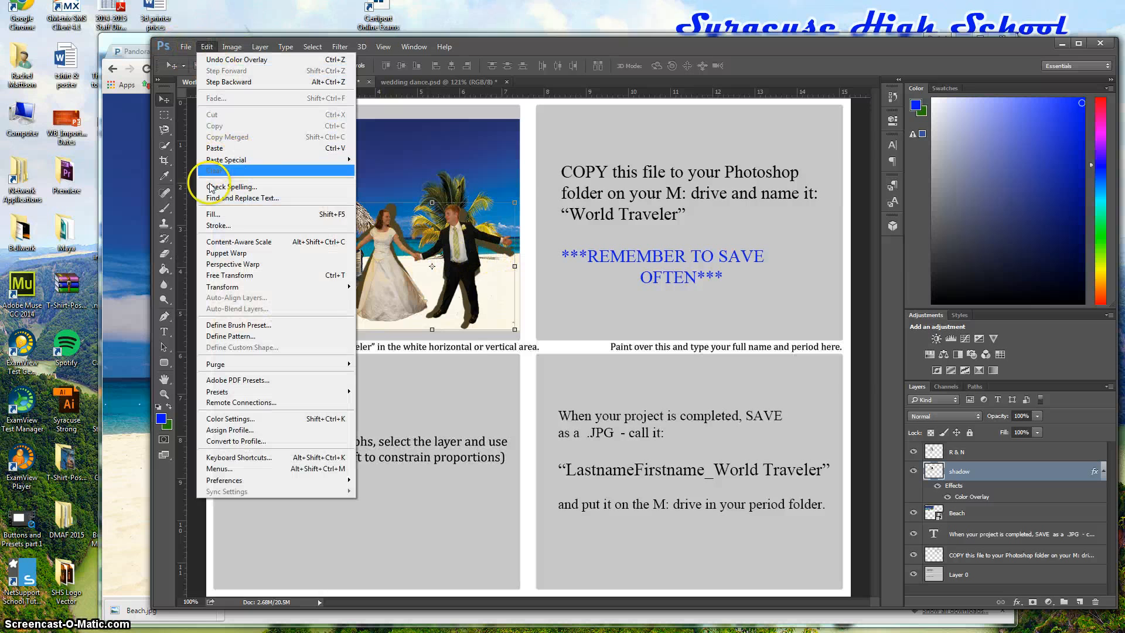
pyautogui.moveTo(334, 287)
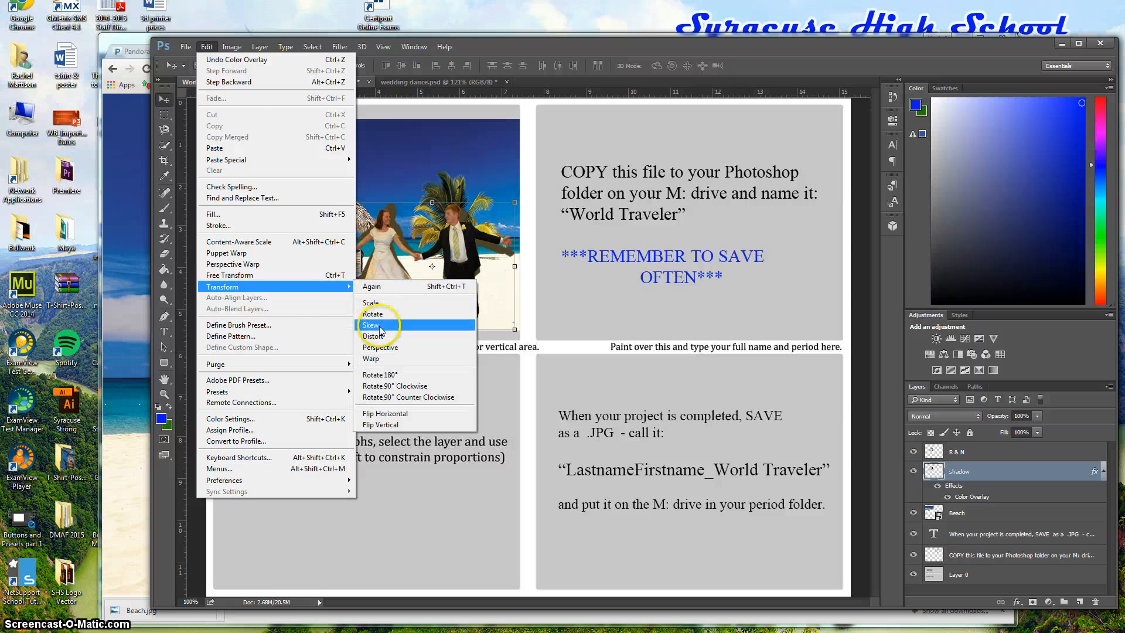
pyautogui.click(372, 302)
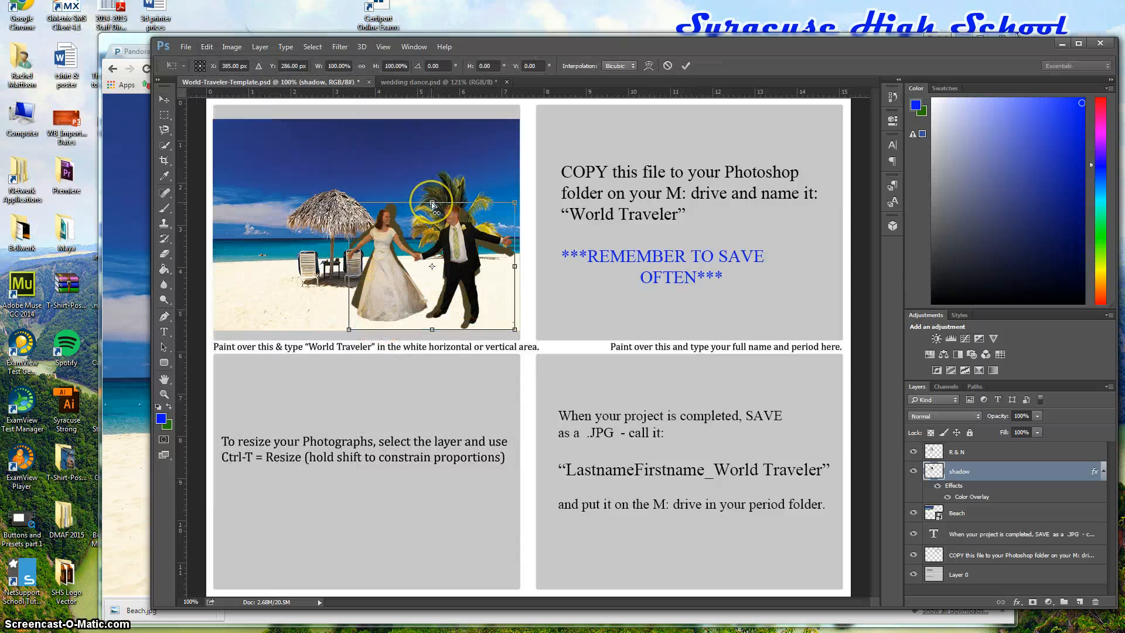
pyautogui.moveTo(431, 204); pyautogui.dragTo(481, 229)
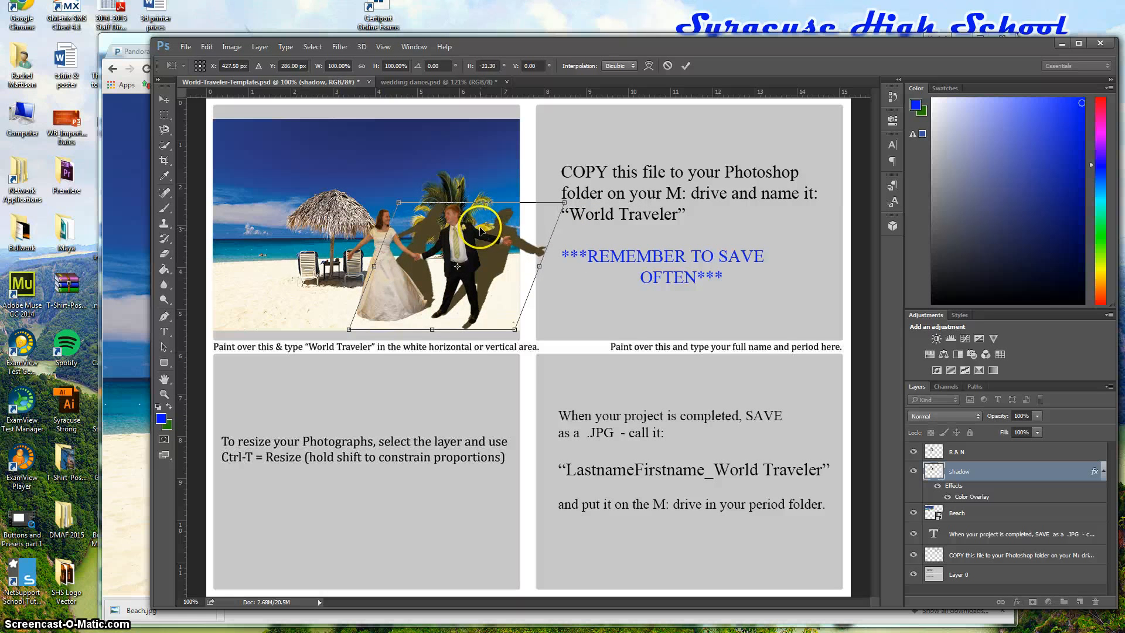
pyautogui.moveTo(480, 269); pyautogui.dragTo(487, 274)
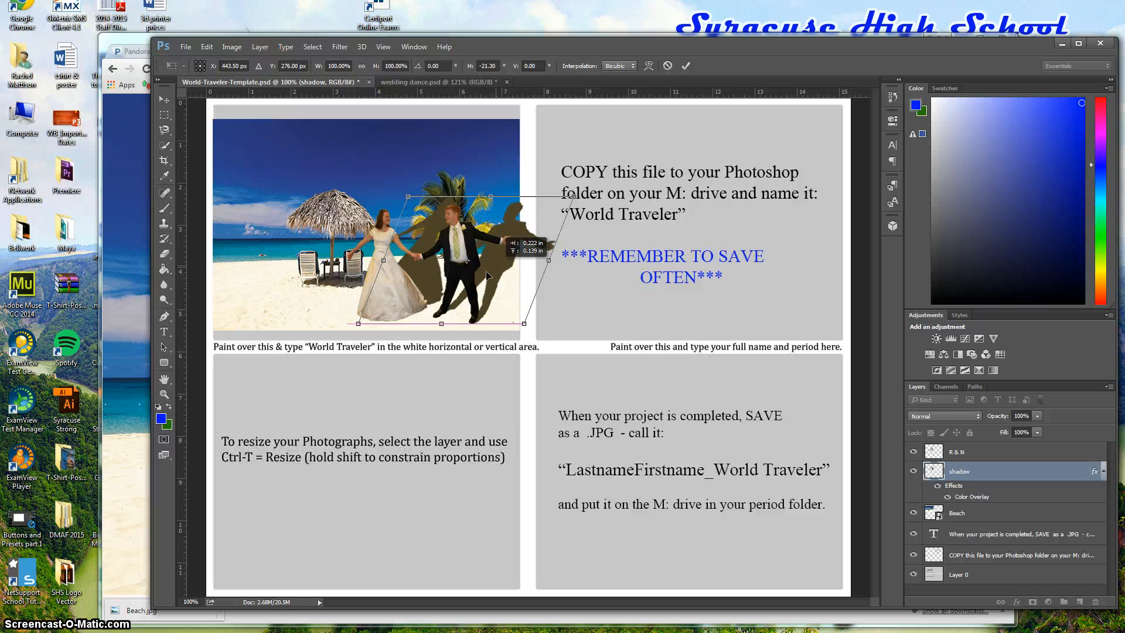
pyautogui.click(537, 314)
pyautogui.press('Return')
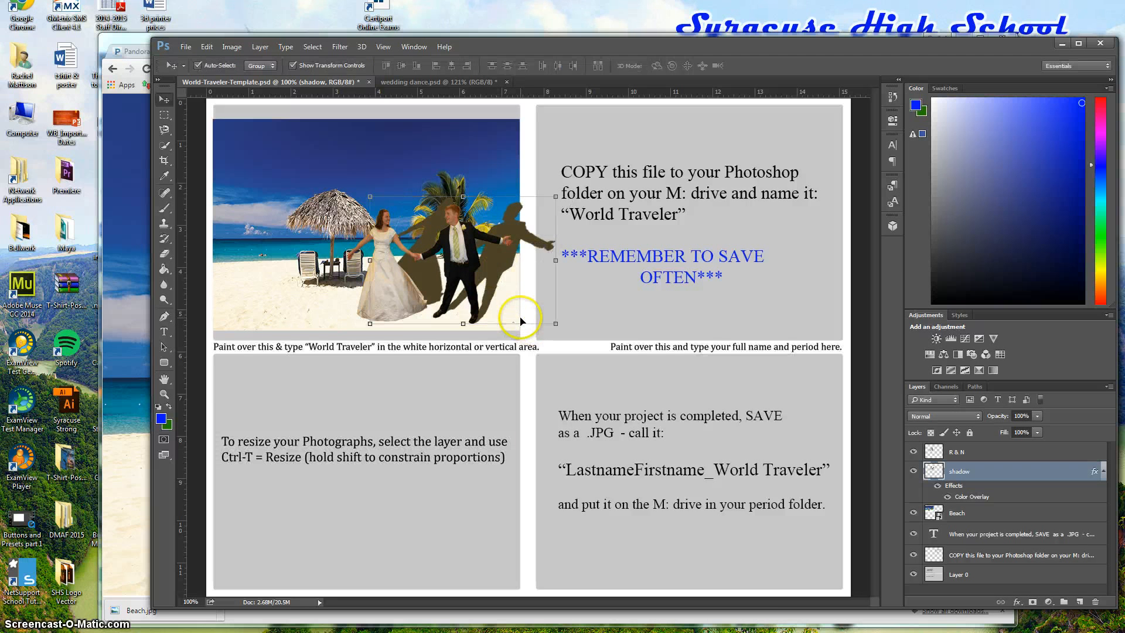
# Reduce the shadow layer's opacity to about 72%, then squash it to about 54% height and line it up with the couple's feet.
pyautogui.click(1037, 416)
pyautogui.moveTo(1035, 428)
pyautogui.mouseDown()
pyautogui.moveTo(1008, 430)
pyautogui.moveTo(1021, 430)
pyautogui.mouseUp()
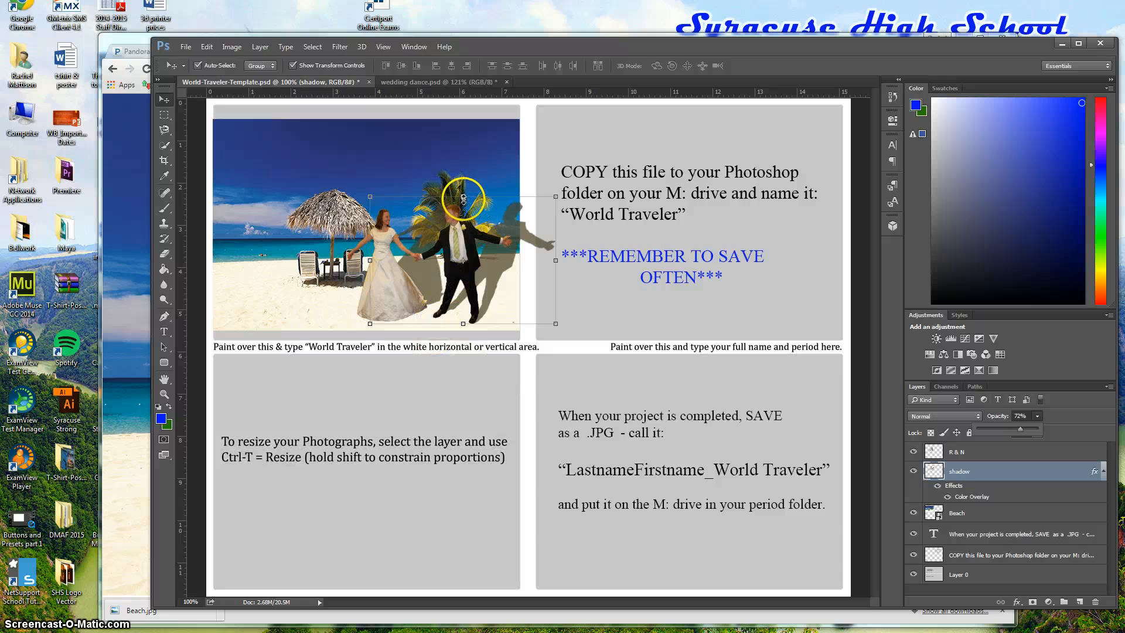
pyautogui.moveTo(463, 197); pyautogui.dragTo(483, 254)
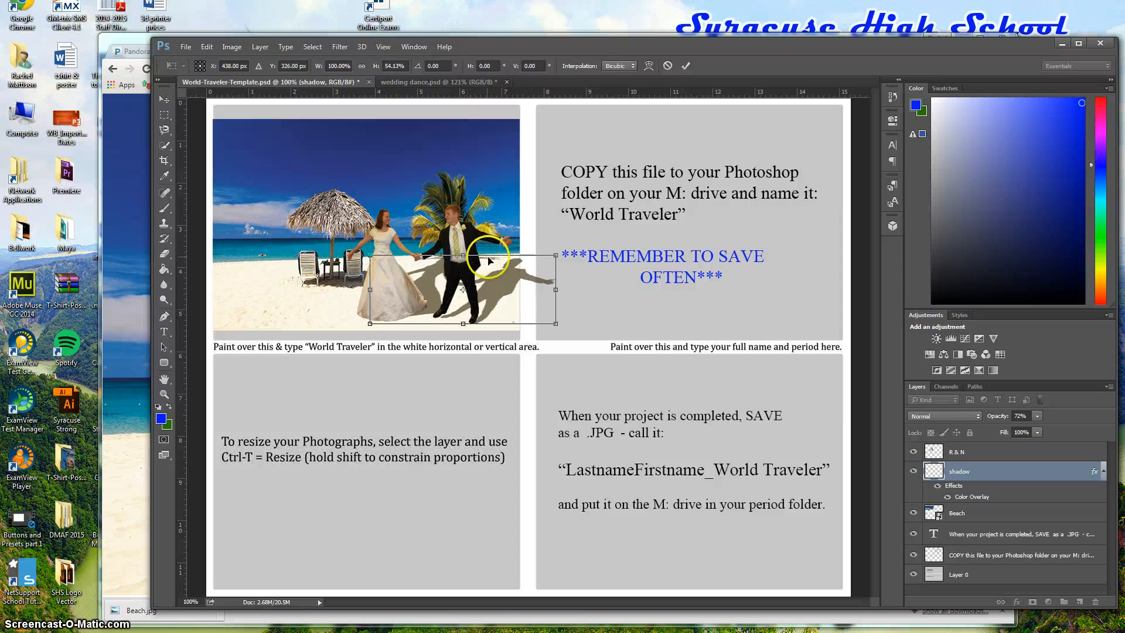
pyautogui.moveTo(529, 307); pyautogui.dragTo(520, 300)
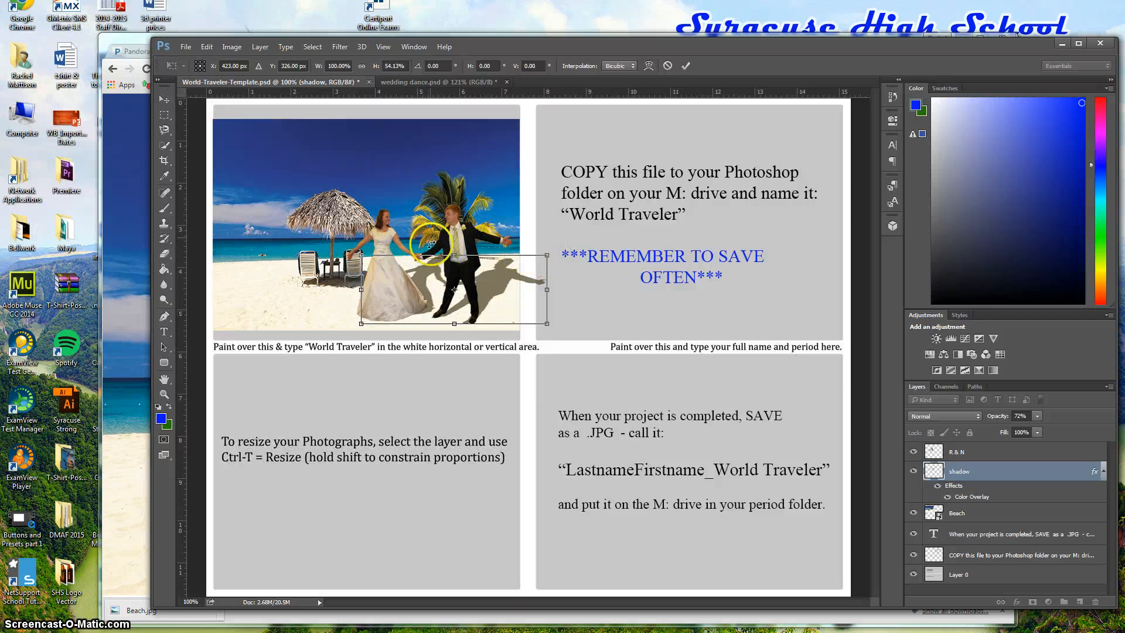
pyautogui.moveTo(424, 305); pyautogui.dragTo(425, 306)
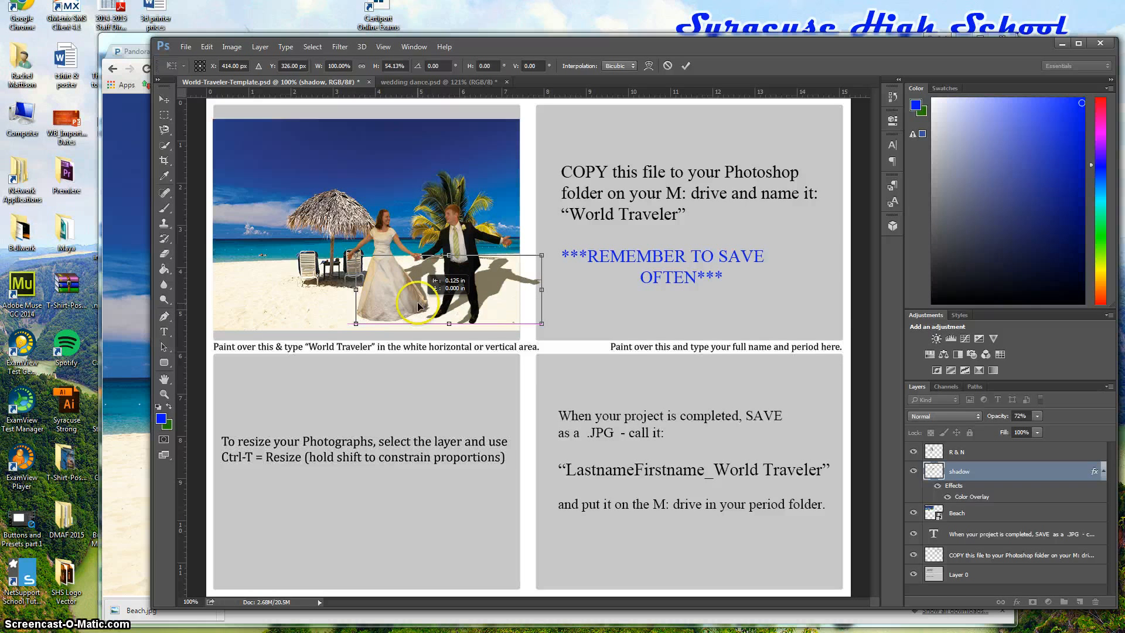
pyautogui.moveTo(421, 305); pyautogui.dragTo(423, 305)
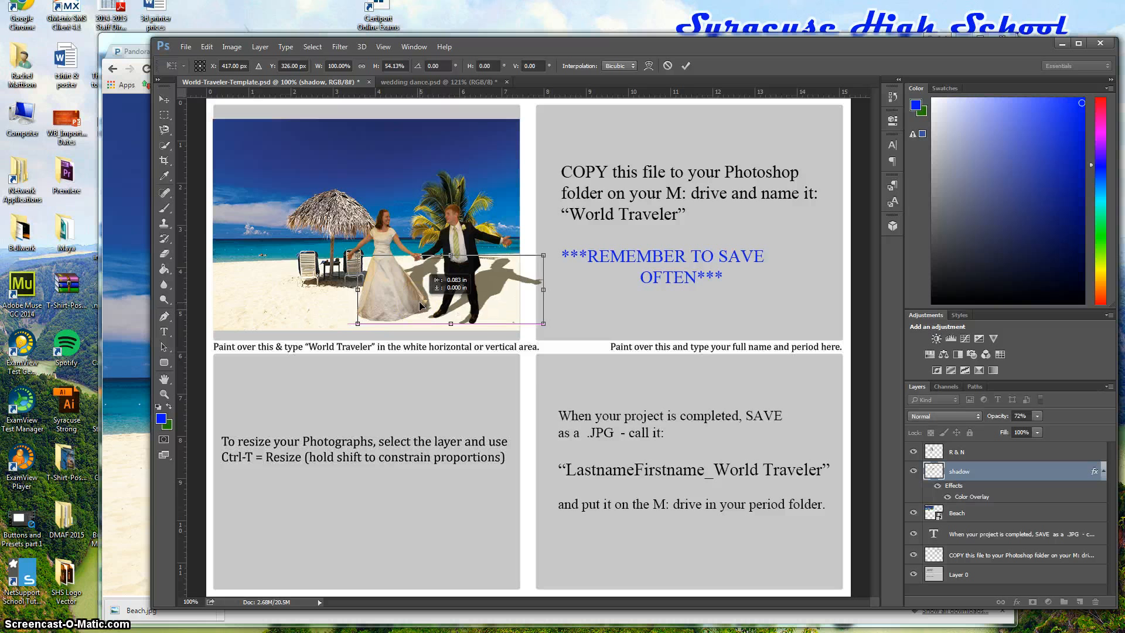
pyautogui.doubleClick(487, 285)
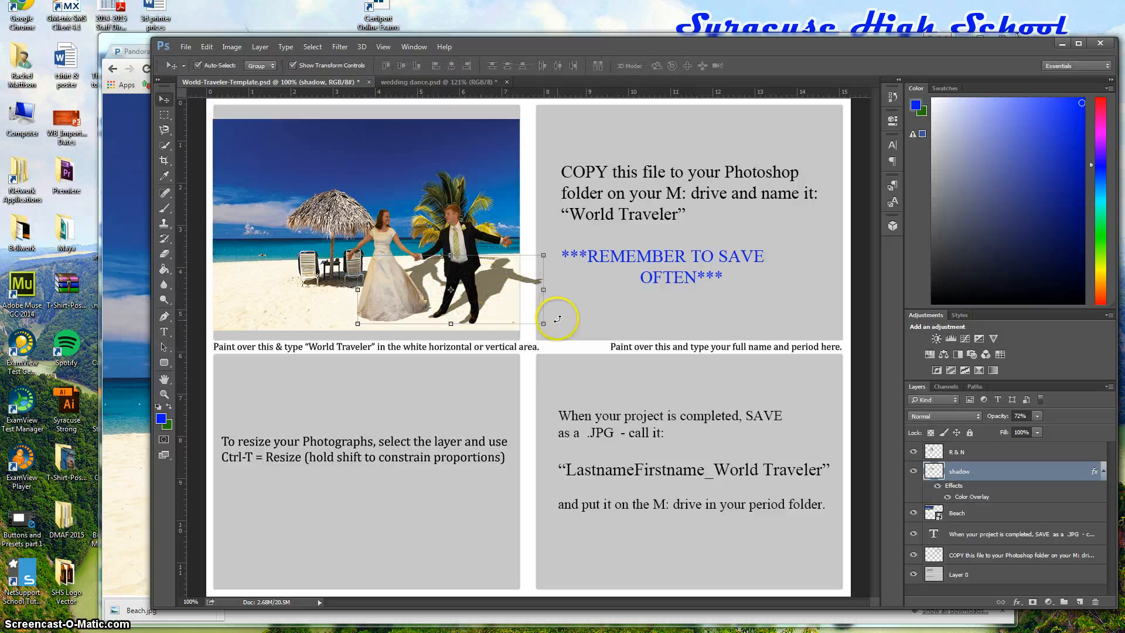
# Erase the stray bit of shadow beside the man's front foot with a 15 px eraser.
pyautogui.click(164, 253)
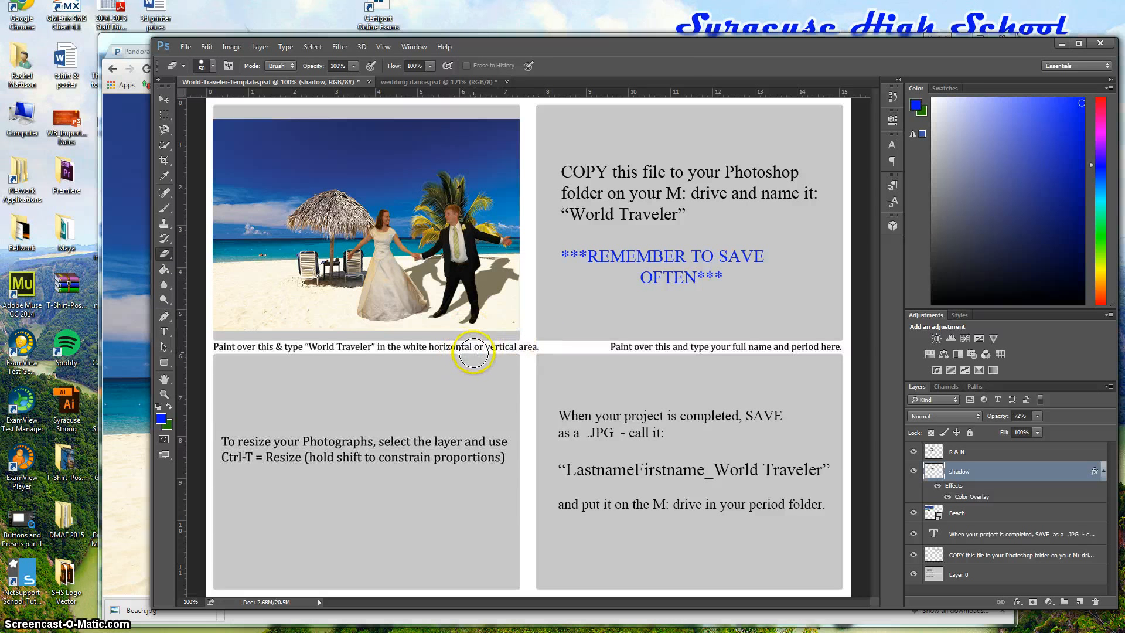
pyautogui.scroll(3, 476, 348)
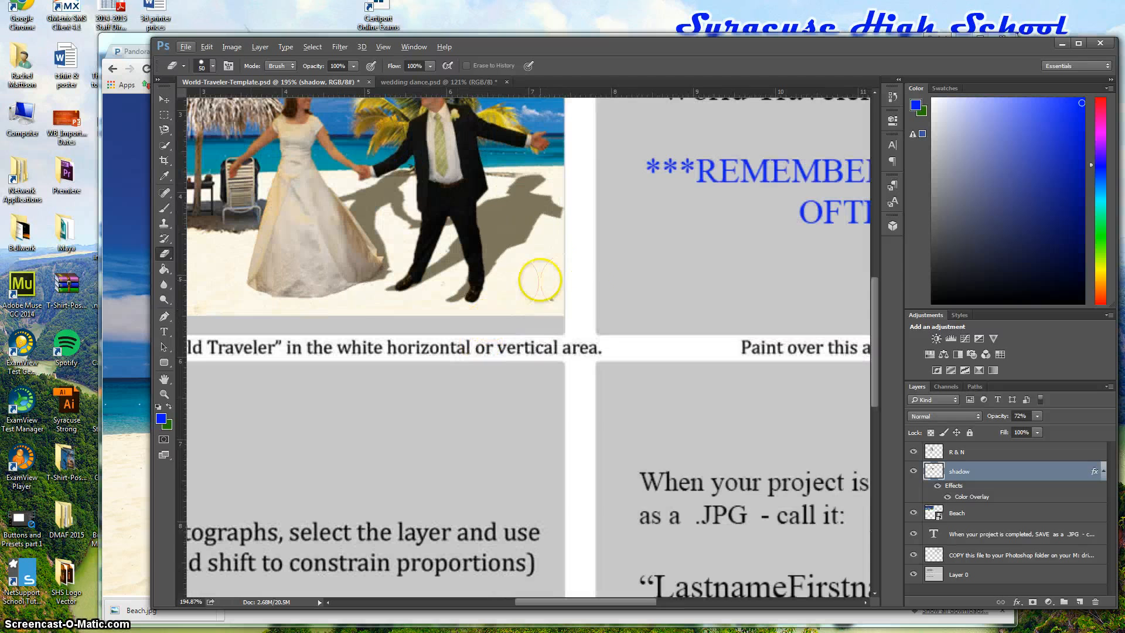
pyautogui.moveTo(512, 271); pyautogui.dragTo(600, 339)
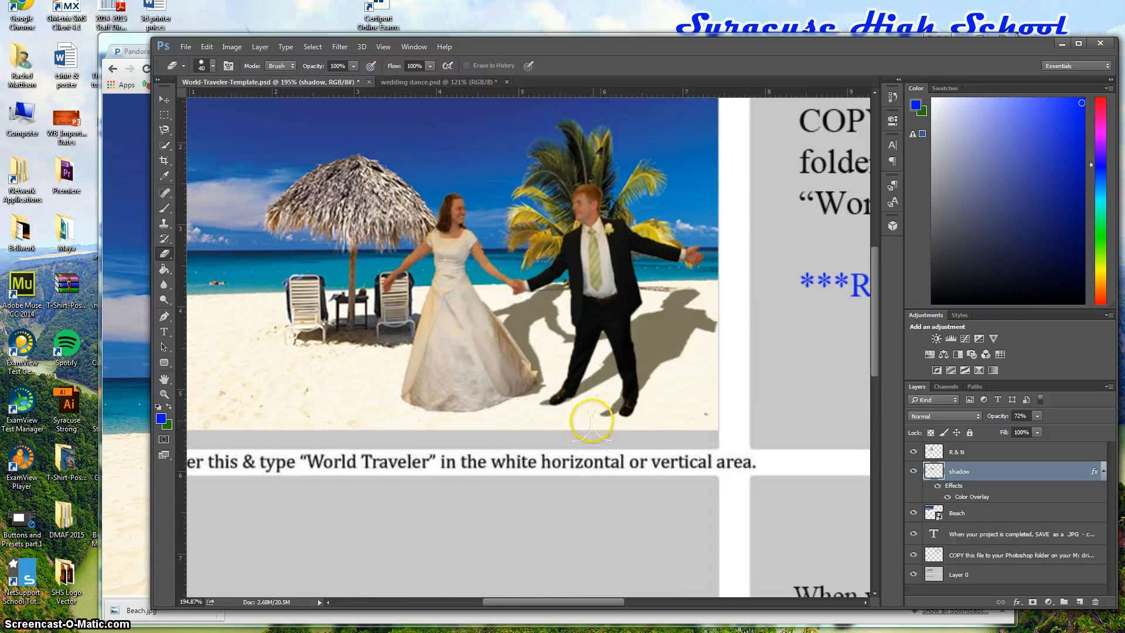
pyautogui.press('[')
pyautogui.press('[')
pyautogui.press('[')
pyautogui.press('[')
pyautogui.press('[')
pyautogui.moveTo(609, 409); pyautogui.dragTo(620, 406)
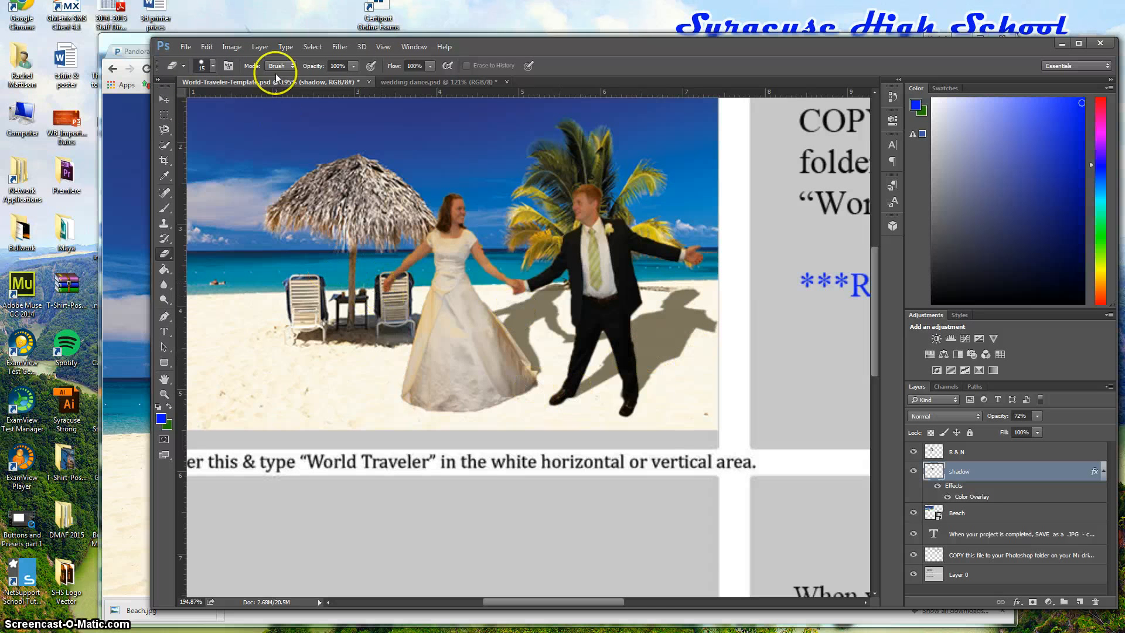
# Fade the far edges of the couple's shadow with a soft 90 px eraser, and set the eraser opacity to 36%.
pyautogui.click(214, 67)
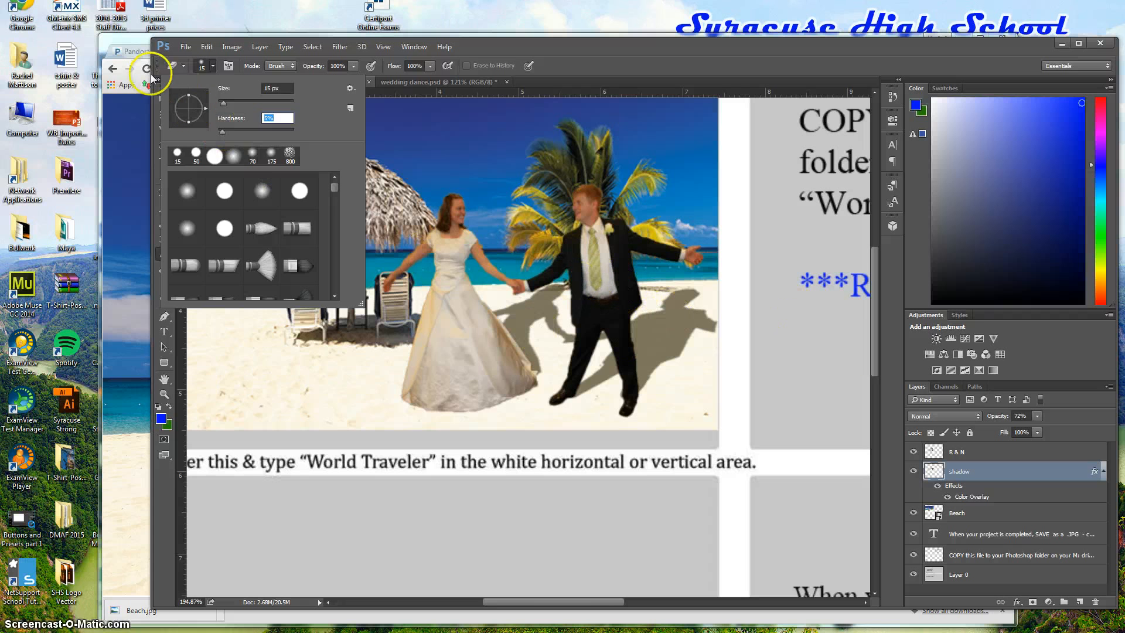
pyautogui.click(201, 65)
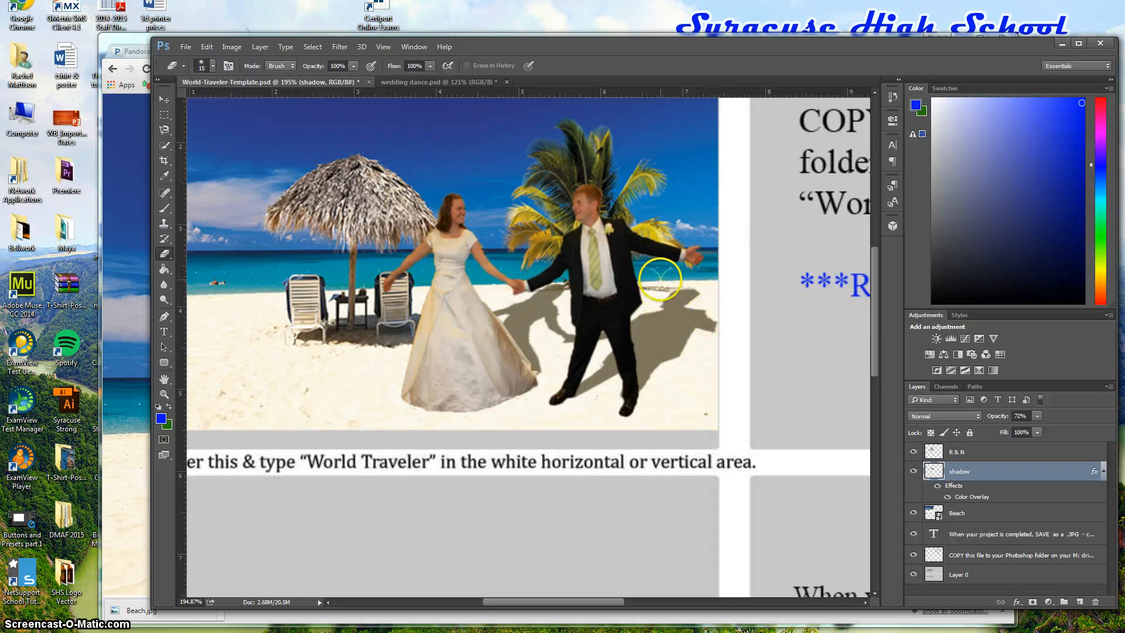
pyautogui.press(']')
pyautogui.press(']')
pyautogui.press(']')
pyautogui.press(']')
pyautogui.press(']')
pyautogui.press(']')
pyautogui.press(']')
pyautogui.press(']')
pyautogui.press(']')
pyautogui.press(']')
pyautogui.press(']')
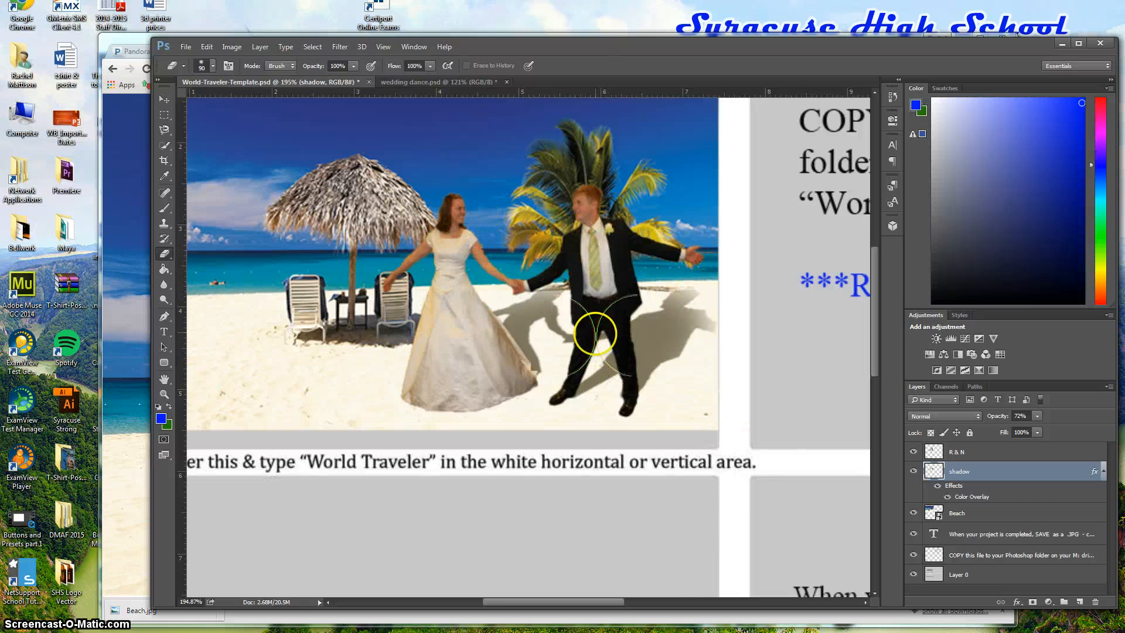
pyautogui.scroll(-2, 609, 340)
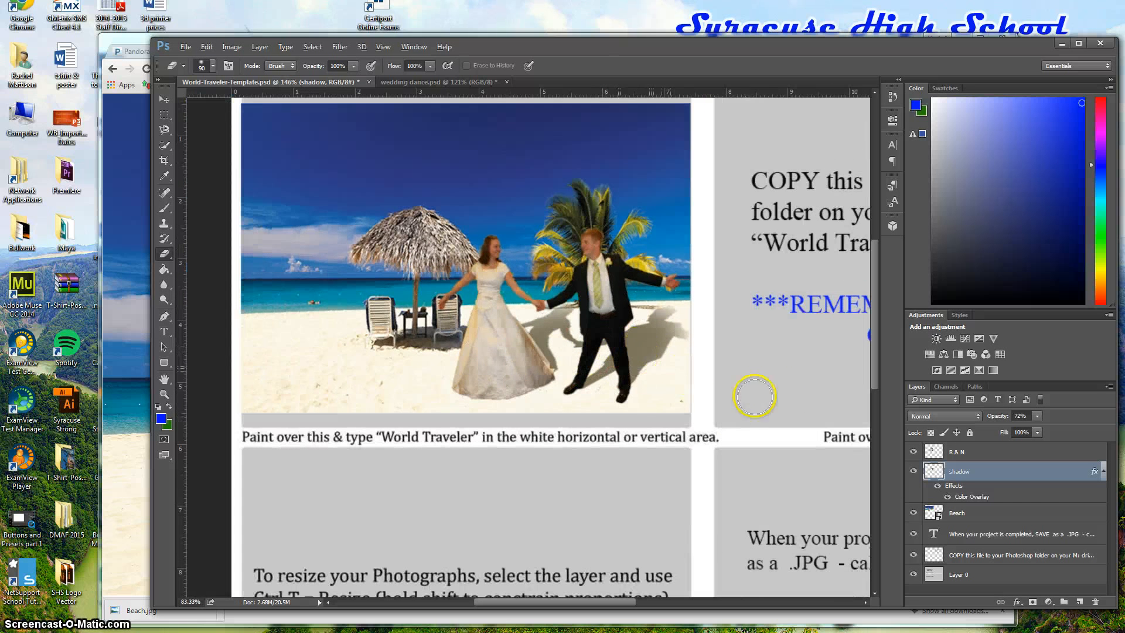
pyautogui.hotkey('ctrl', '0')
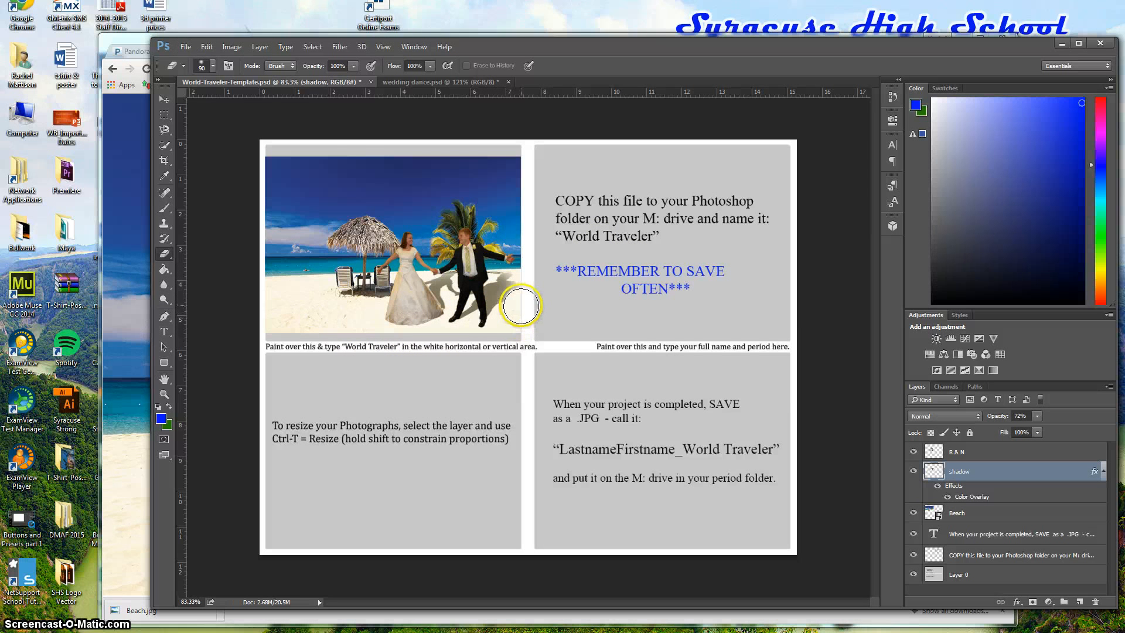
pyautogui.click(353, 65)
pyautogui.moveTo(353, 82); pyautogui.dragTo(314, 80)
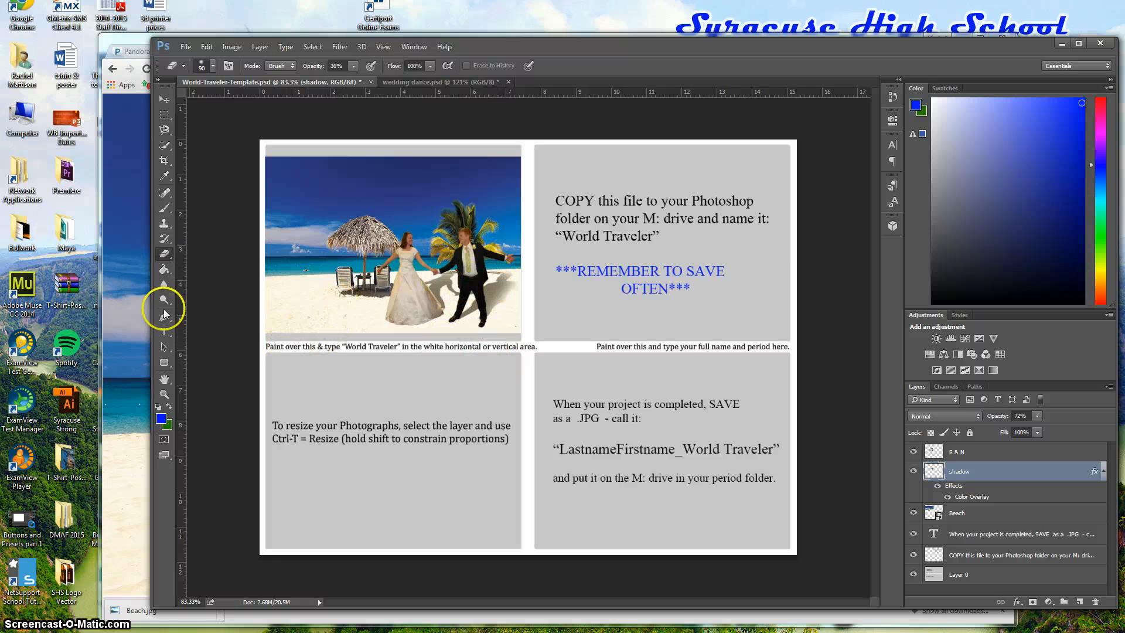
# Draw a black rectangle about 1136 × 879 px over the whole page and place its layer directly beneath the Beach layer.
pyautogui.click(165, 363)
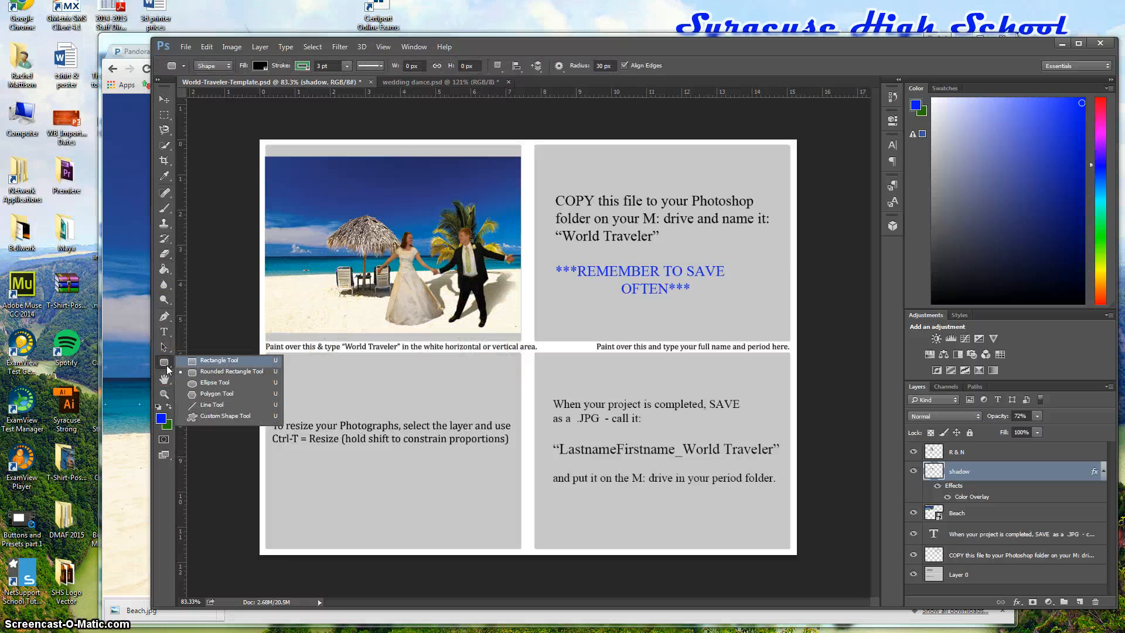
pyautogui.click(219, 359)
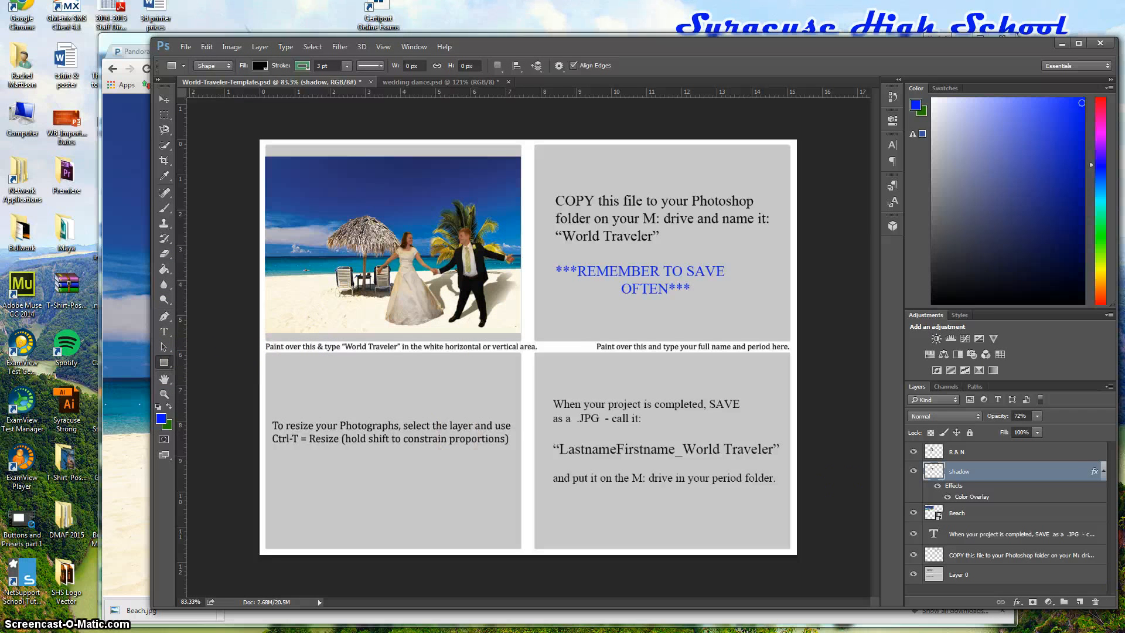
pyautogui.click(1080, 602)
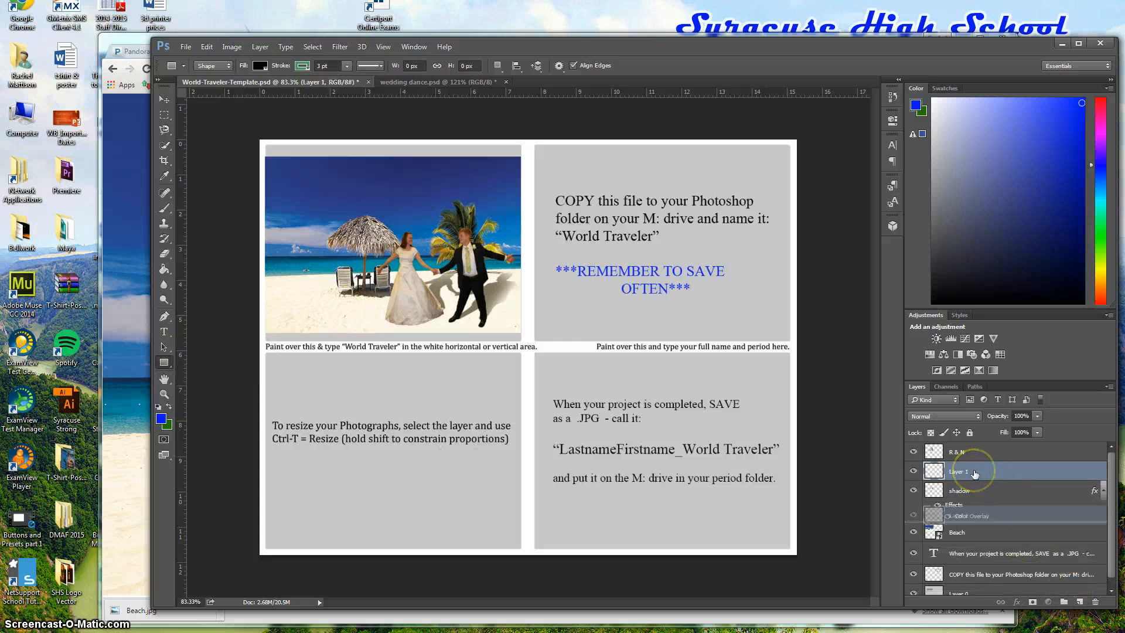
pyautogui.moveTo(975, 472); pyautogui.dragTo(981, 588)
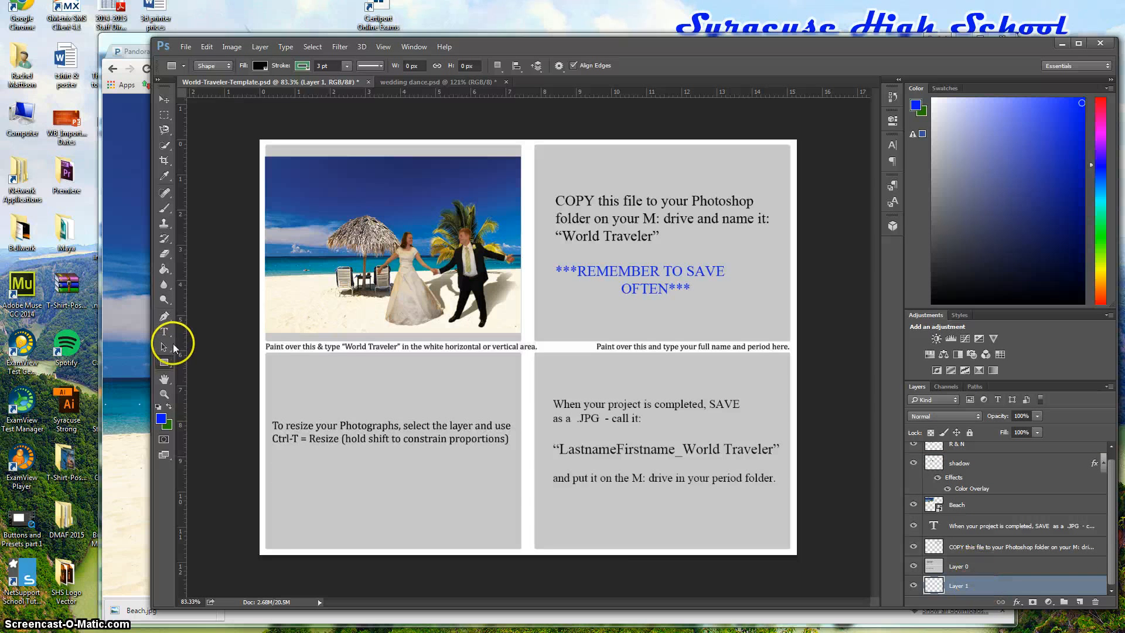
pyautogui.moveTo(254, 138); pyautogui.dragTo(805, 564)
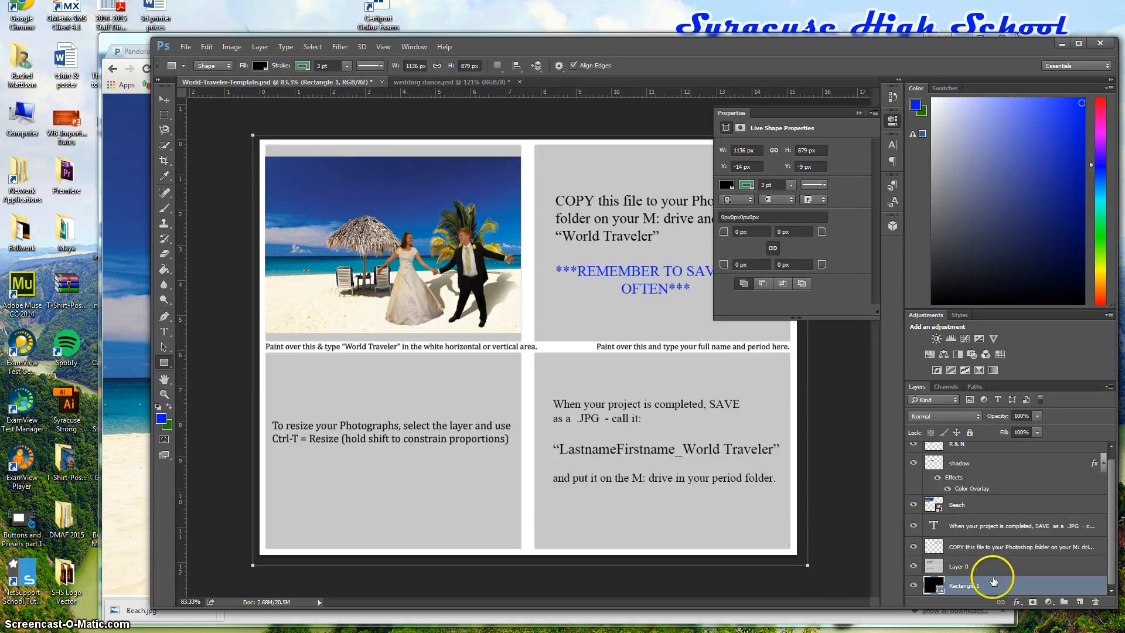
pyautogui.moveTo(964, 586); pyautogui.dragTo(964, 516)
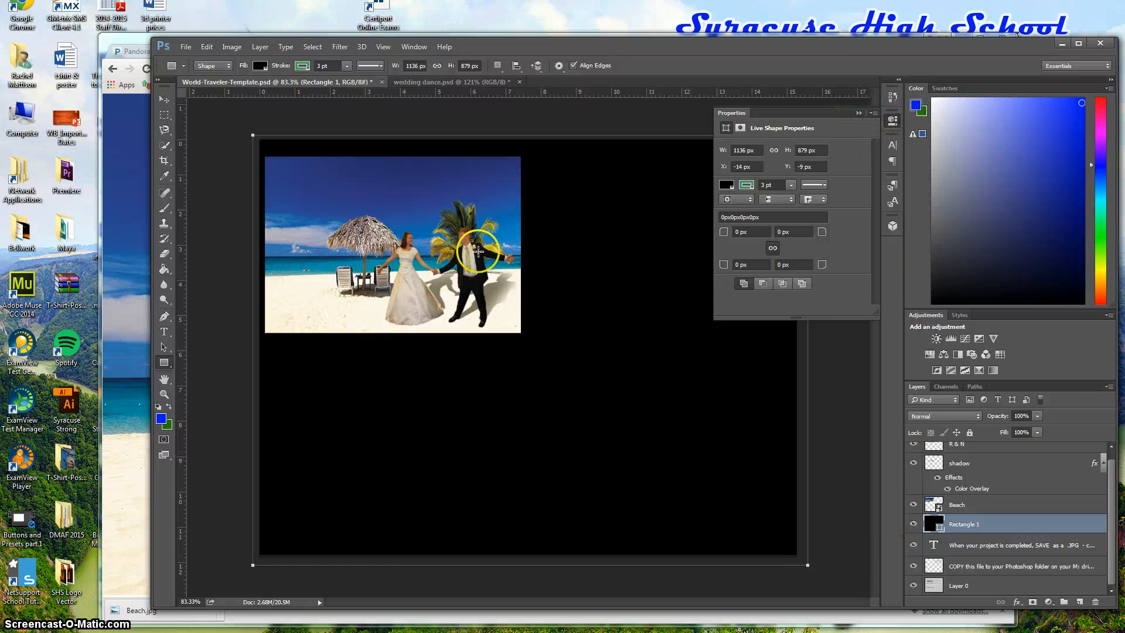
pyautogui.click(858, 115)
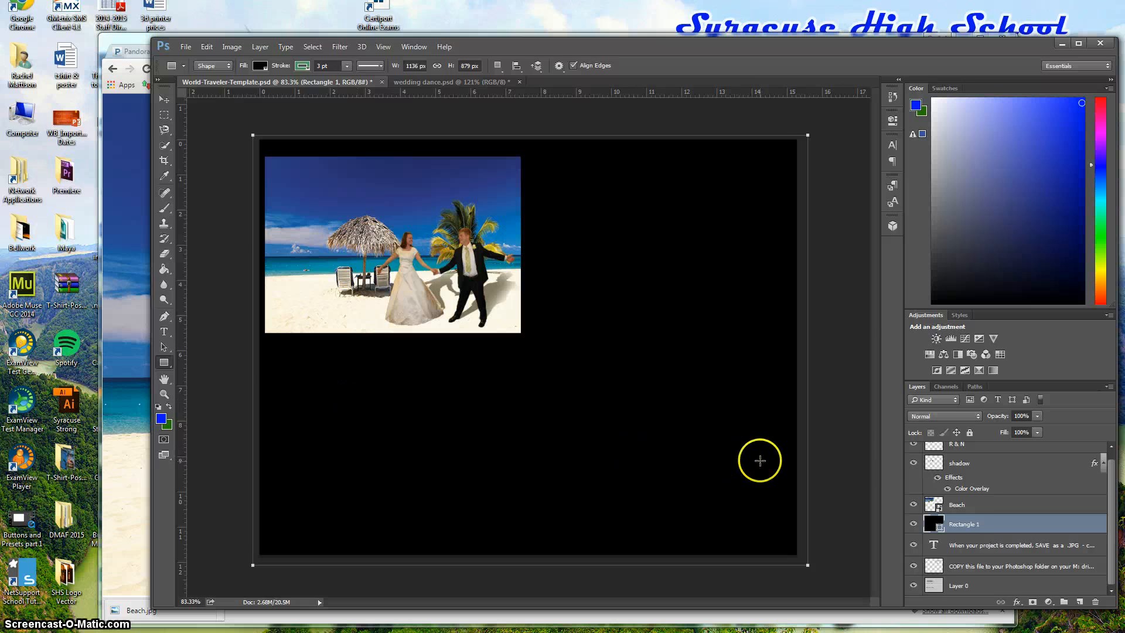
pyautogui.click(171, 333)
pyautogui.click(309, 355)
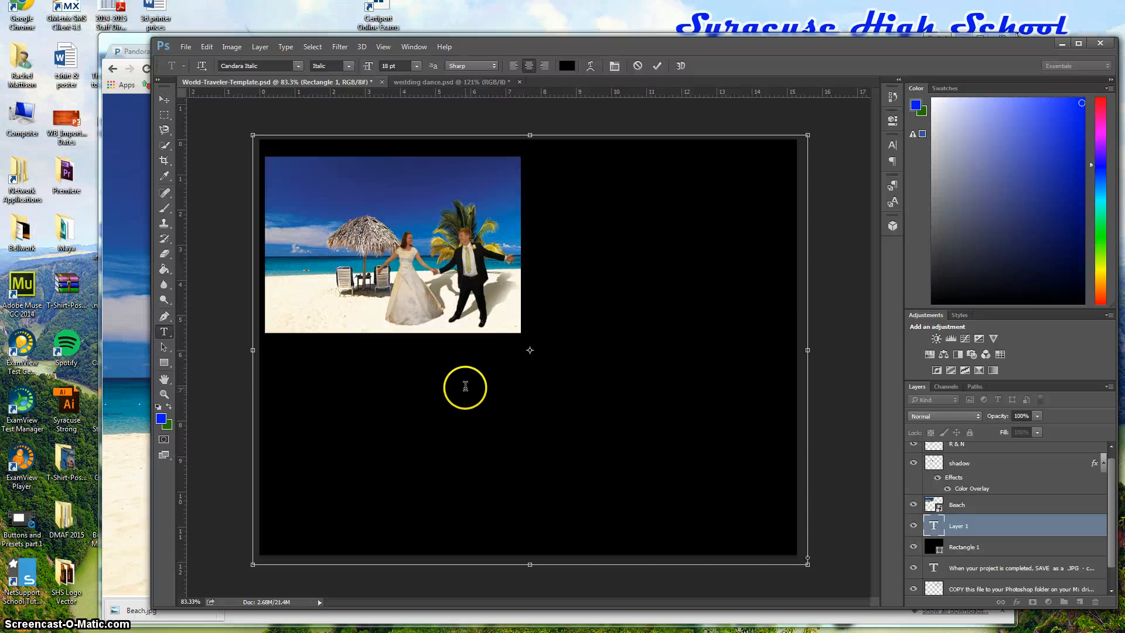
pyautogui.click(187, 47)
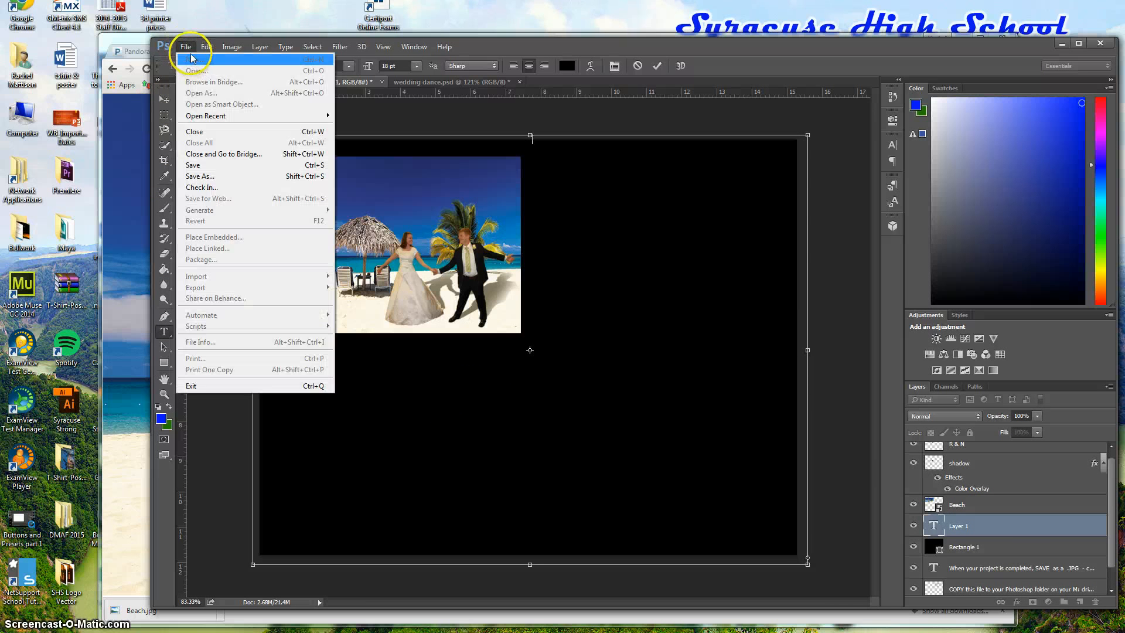
pyautogui.click(186, 45)
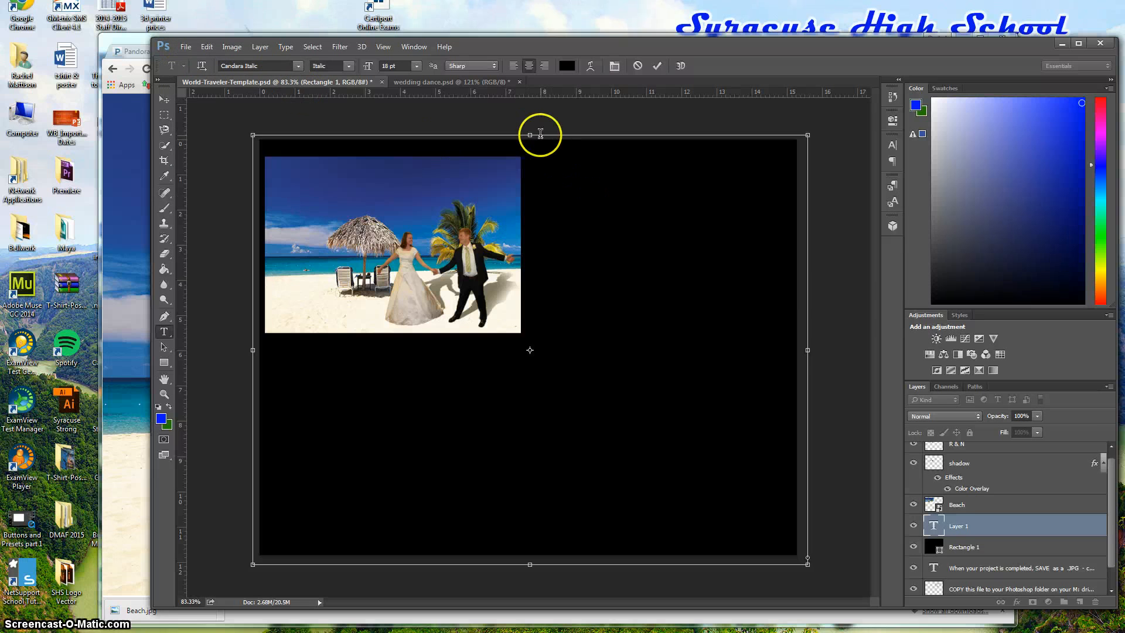
# Start a new text line below the beach picture, above the R & N layer, and set its color to bright green.
pyautogui.scroll(1, 1110, 495)
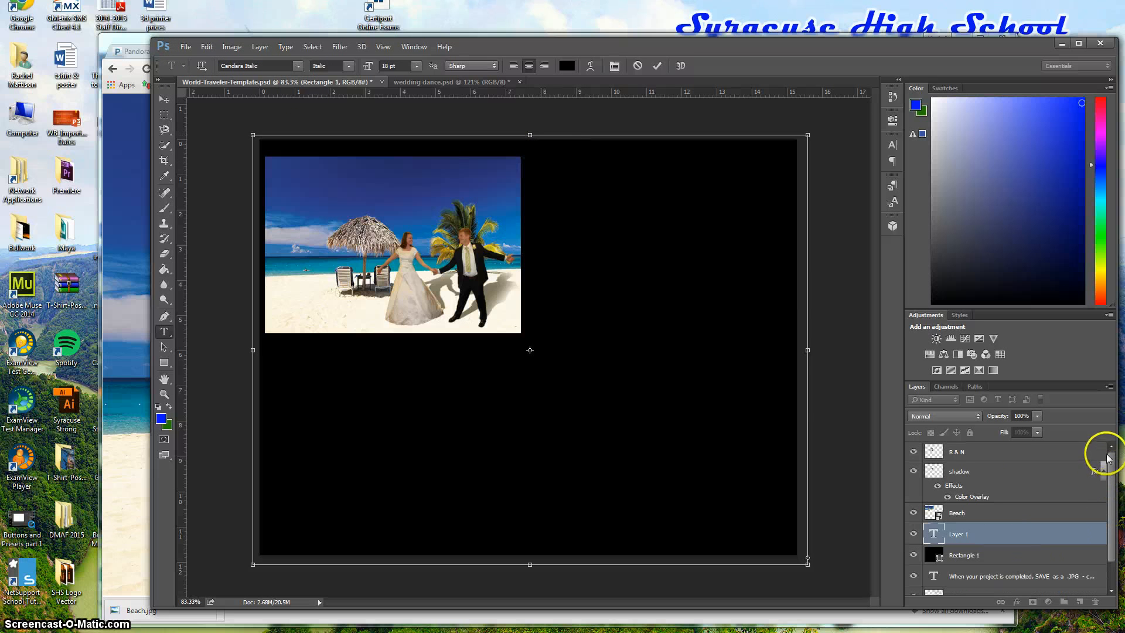
pyautogui.click(967, 452)
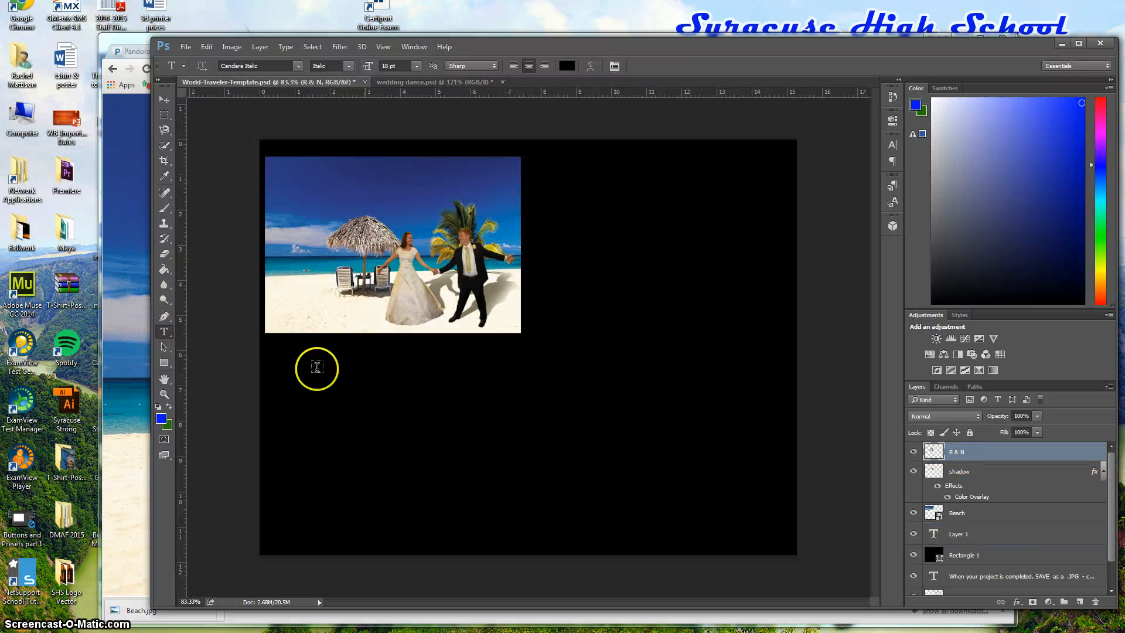
pyautogui.click(436, 408)
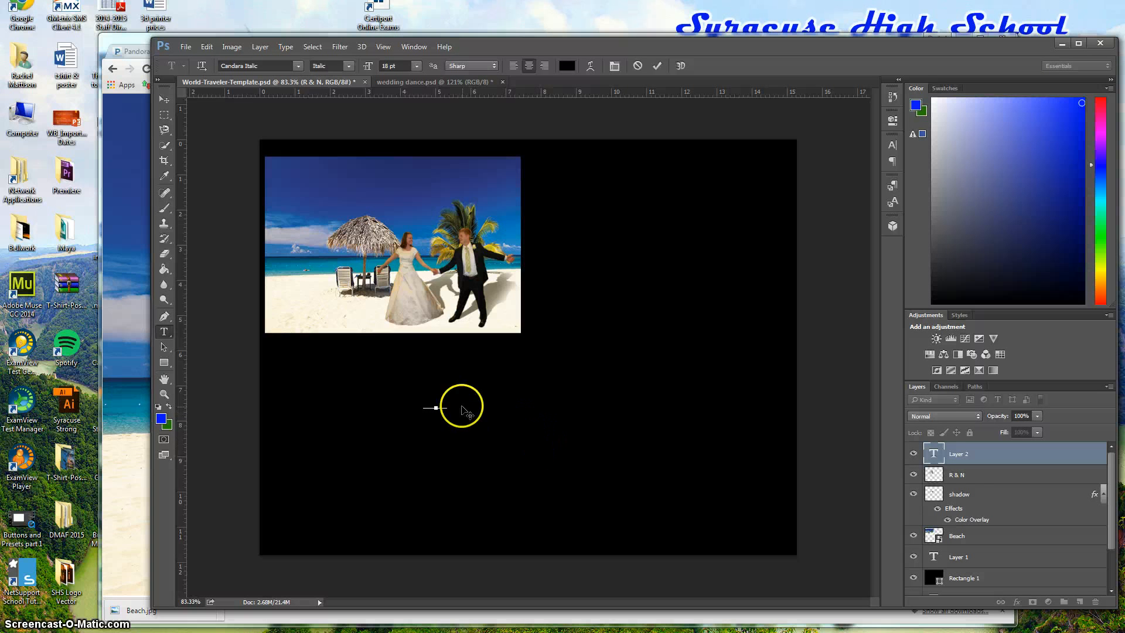
pyautogui.click(567, 66)
pyautogui.moveTo(467, 373); pyautogui.dragTo(461, 398)
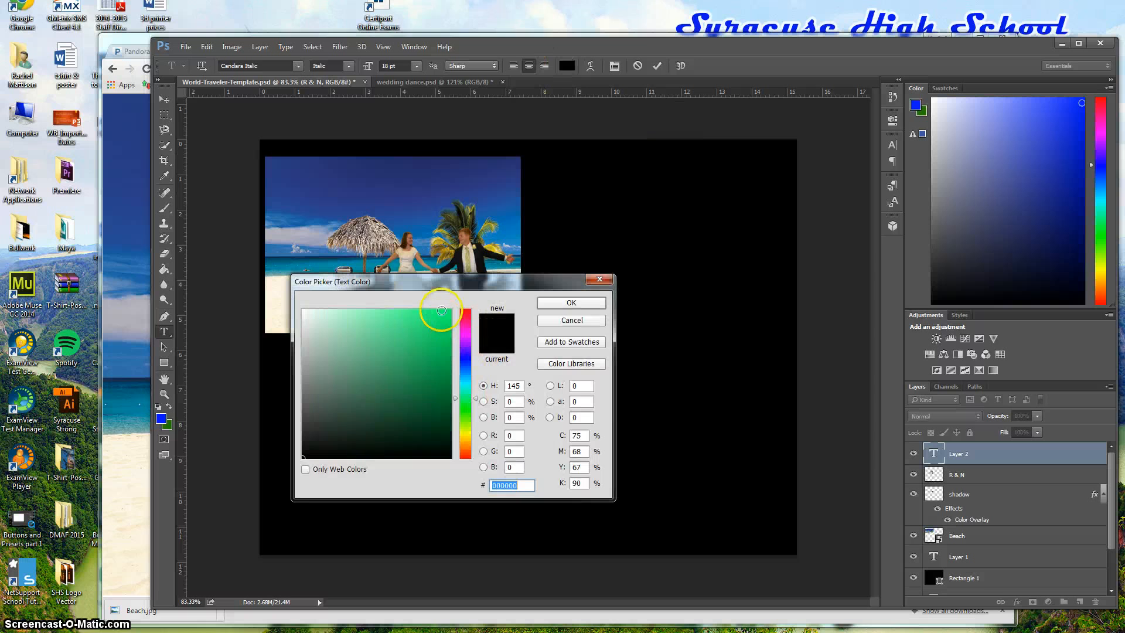
pyautogui.click(441, 310)
pyautogui.click(571, 302)
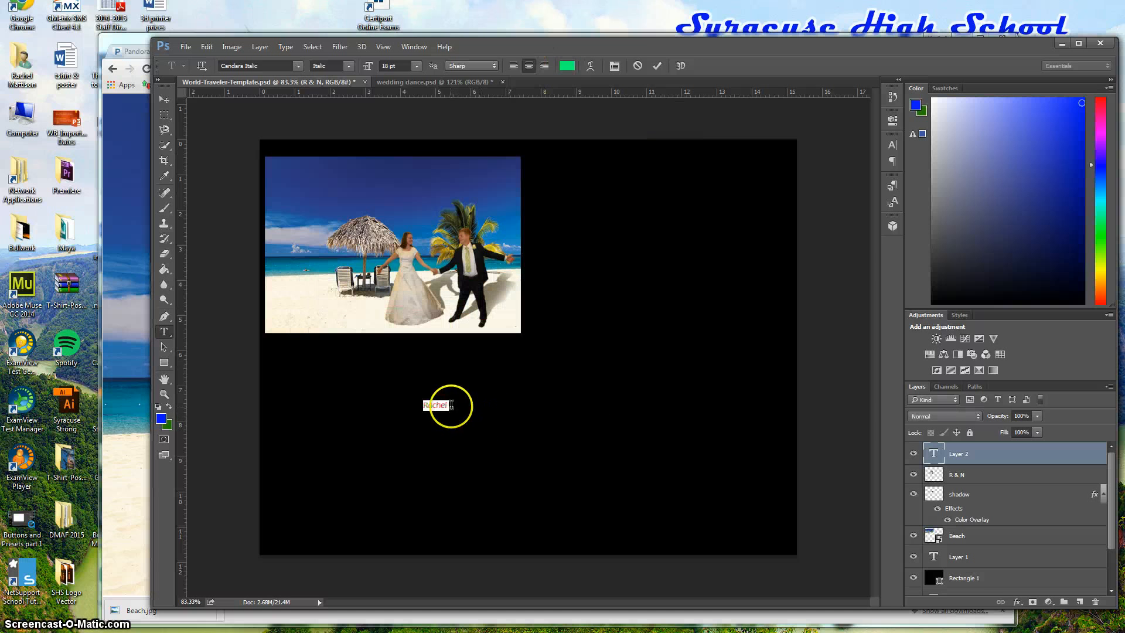
# Complete the text line so it holds the author's full name followed by "pr. 1 World Traveler".
pyautogui.click(448, 405)
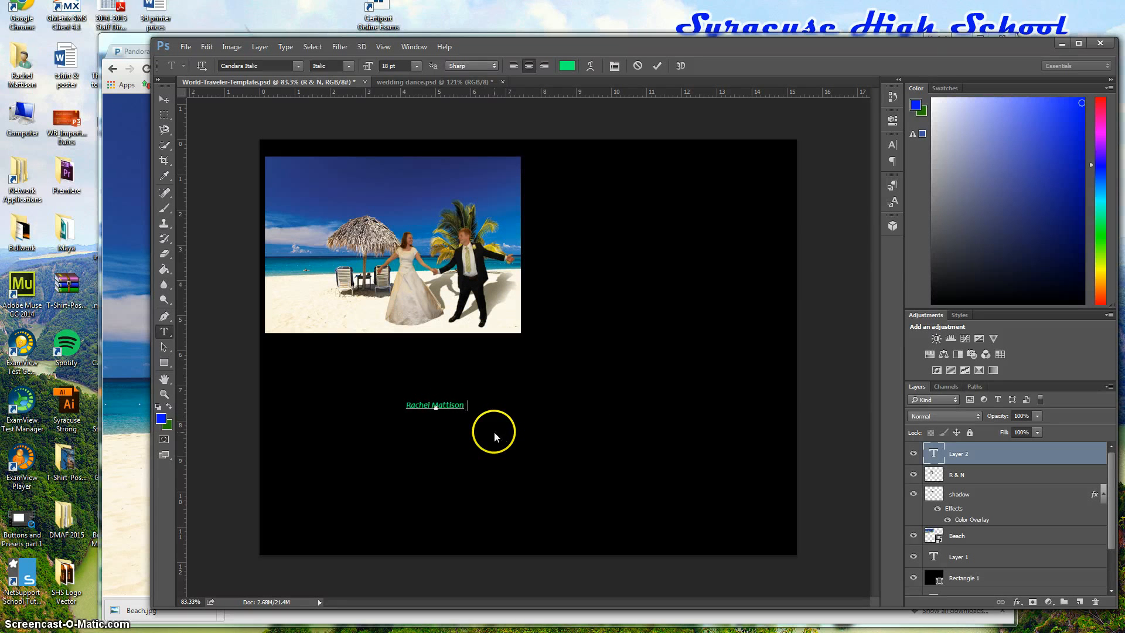
pyautogui.write('pr. 1 World Trave')
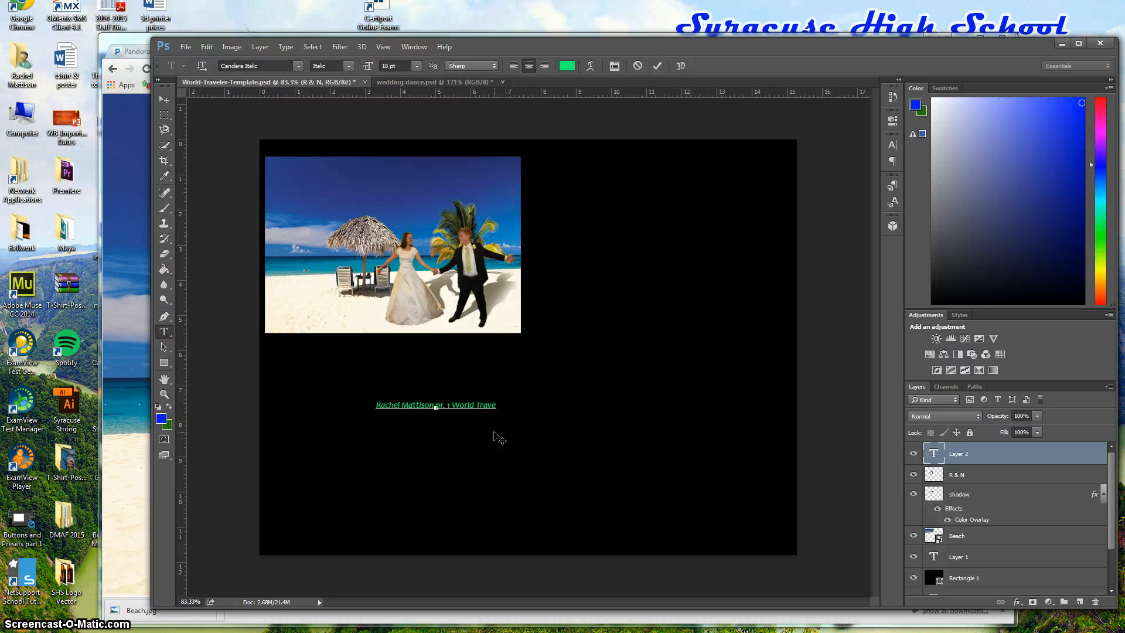
pyautogui.write('ler')
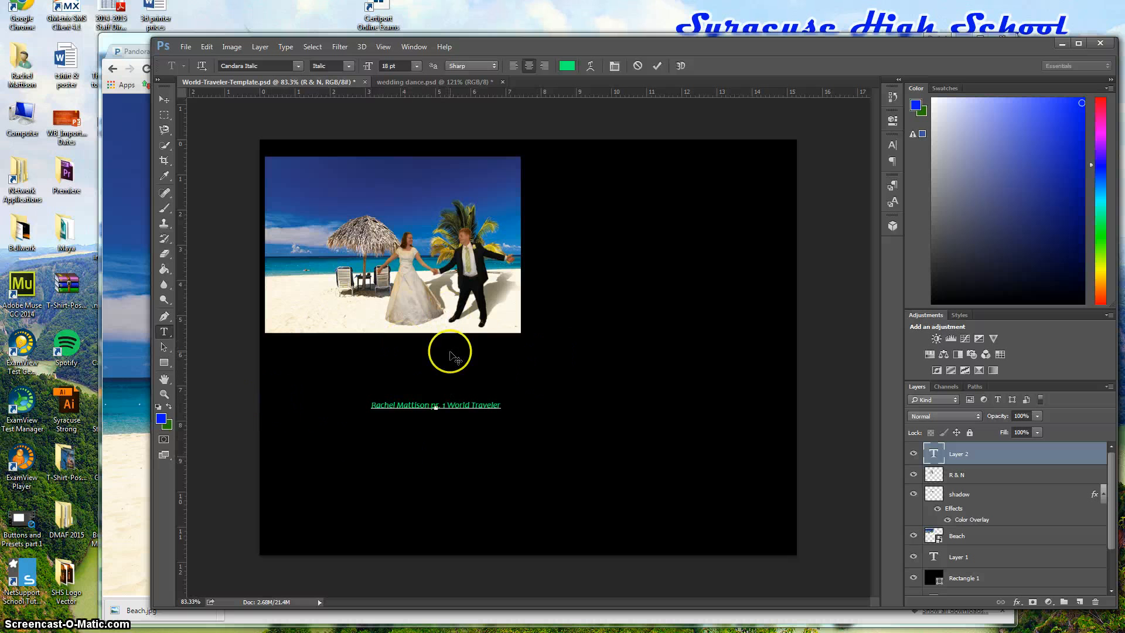
# Set up saving a copy of the project in JPEG format as World-Traveler-Template in the Downloads folder.
pyautogui.click(187, 47)
pyautogui.click(200, 176)
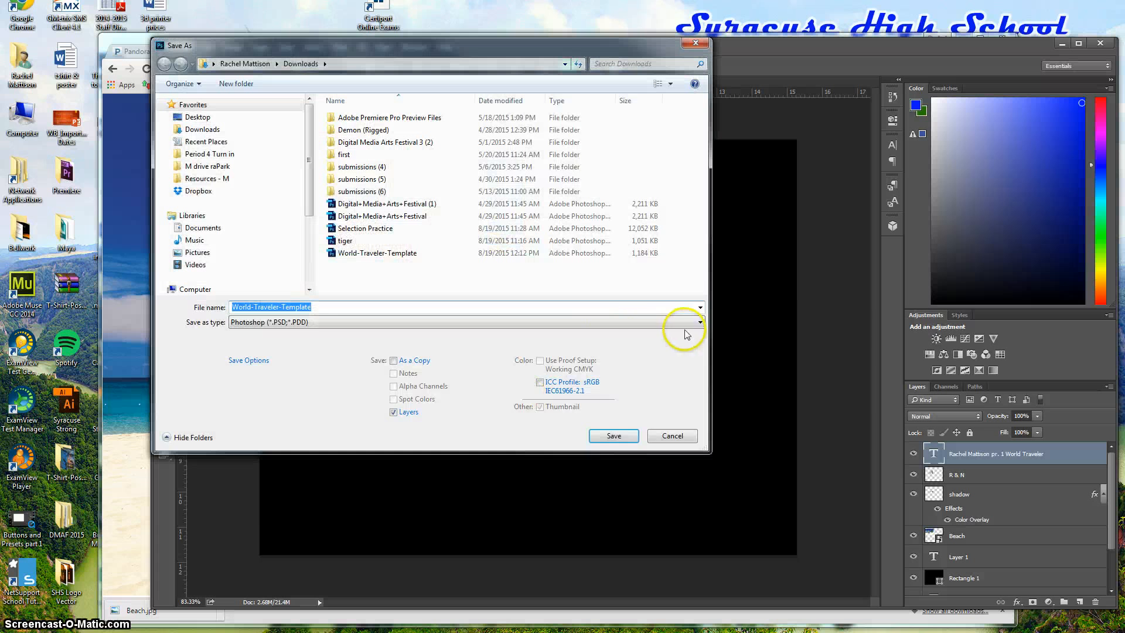
pyautogui.click(698, 322)
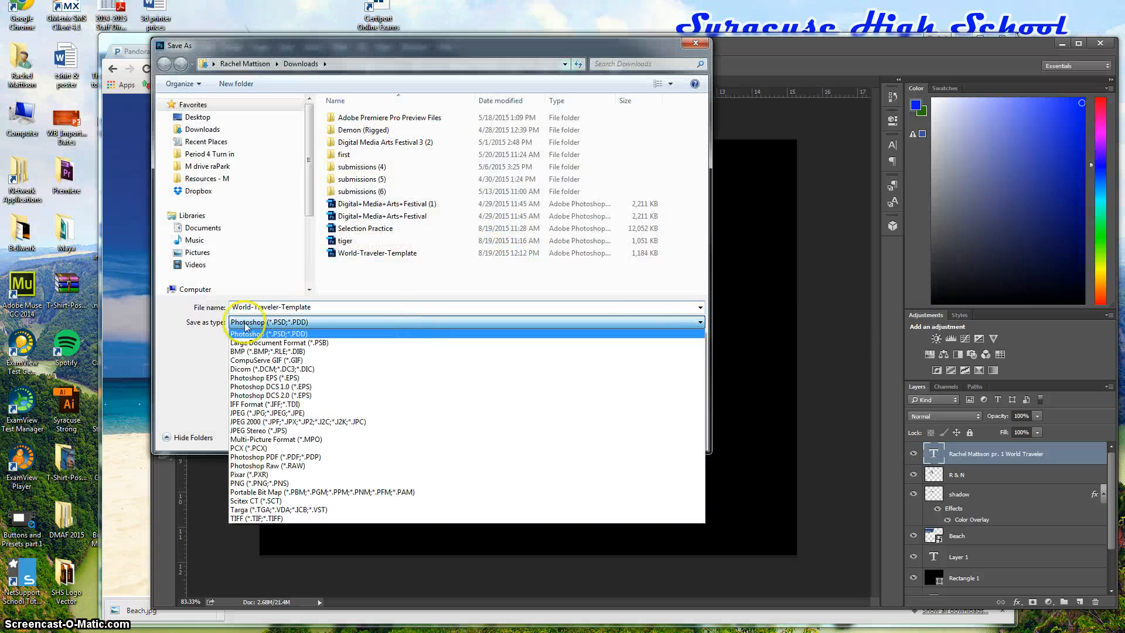
pyautogui.click(233, 413)
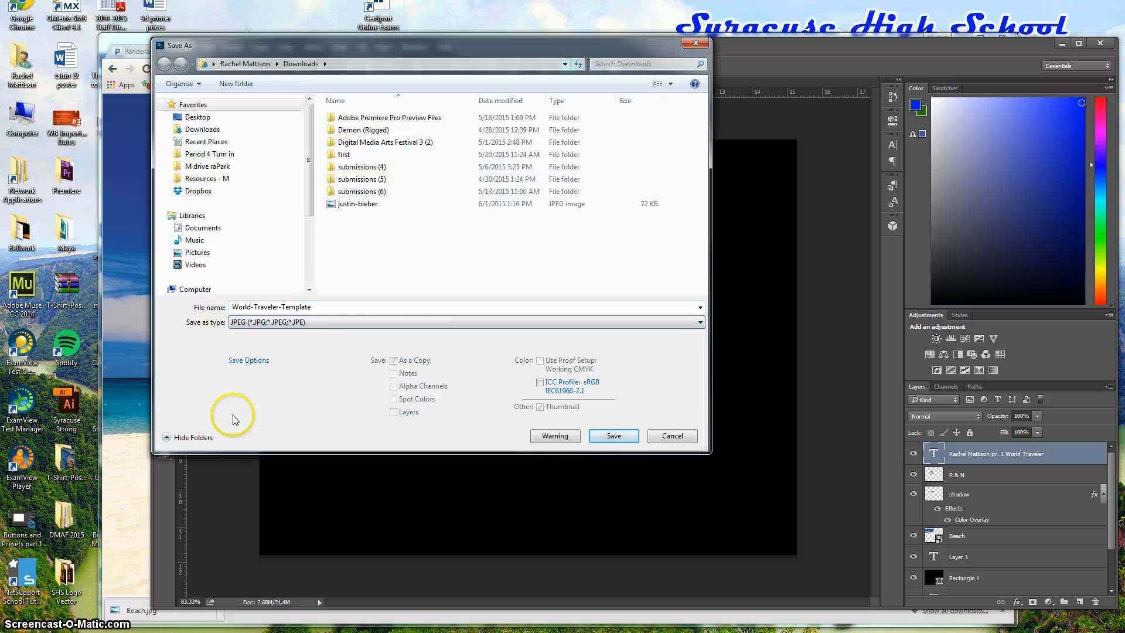
# Review the World Travler assignment's grading rubric in Chrome, and return to Photoshop to cancel the pending save.
pyautogui.click(202, 632)
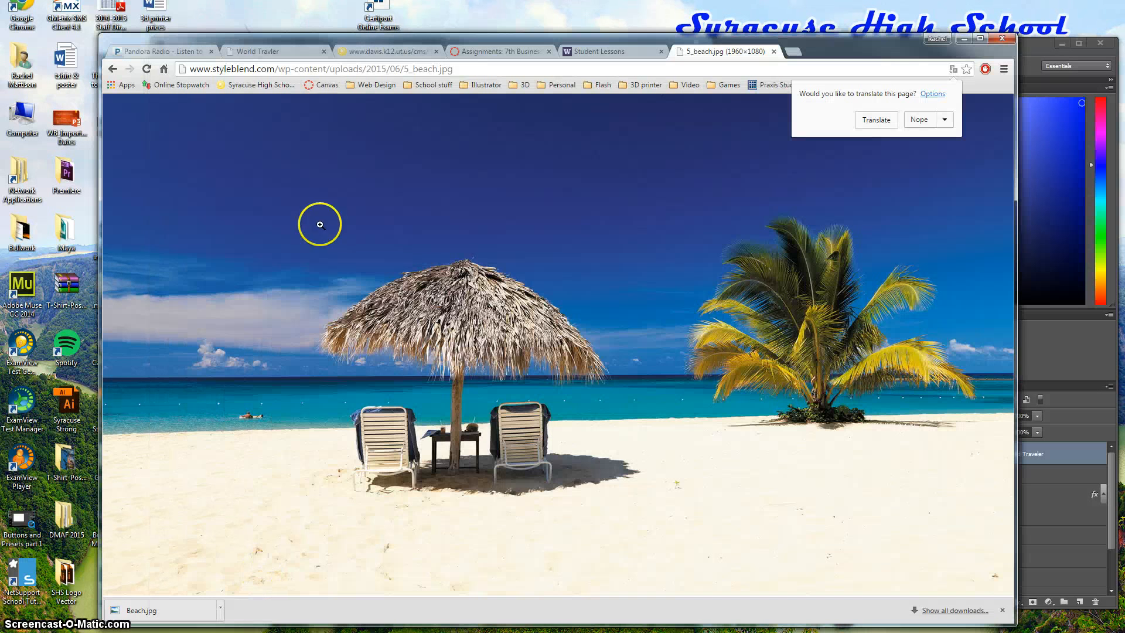
pyautogui.click(275, 52)
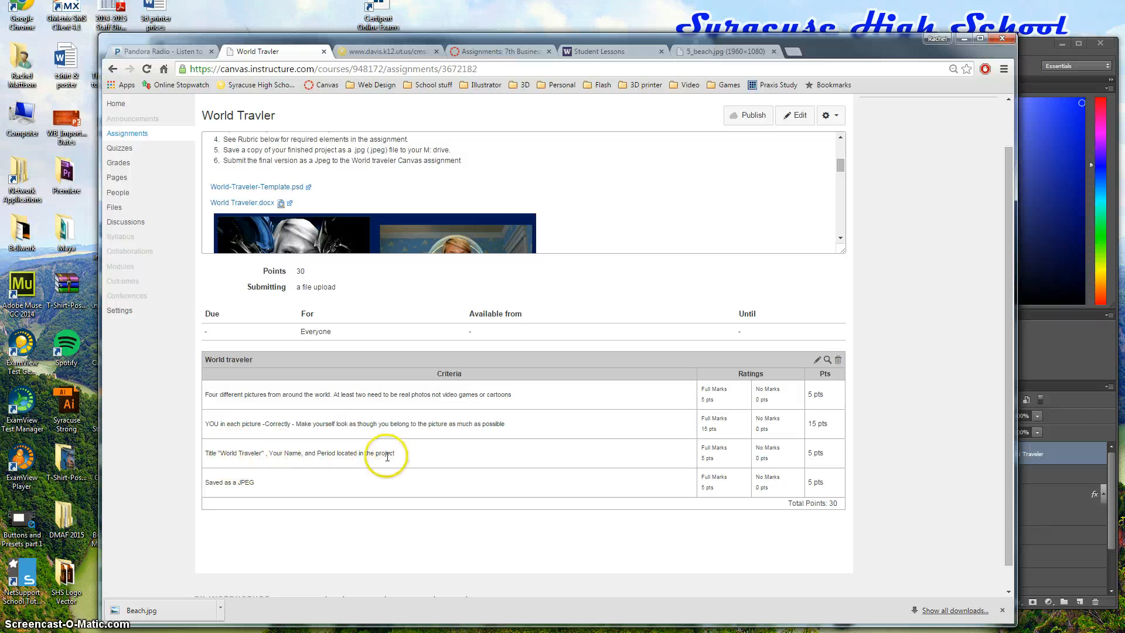
pyautogui.click(961, 40)
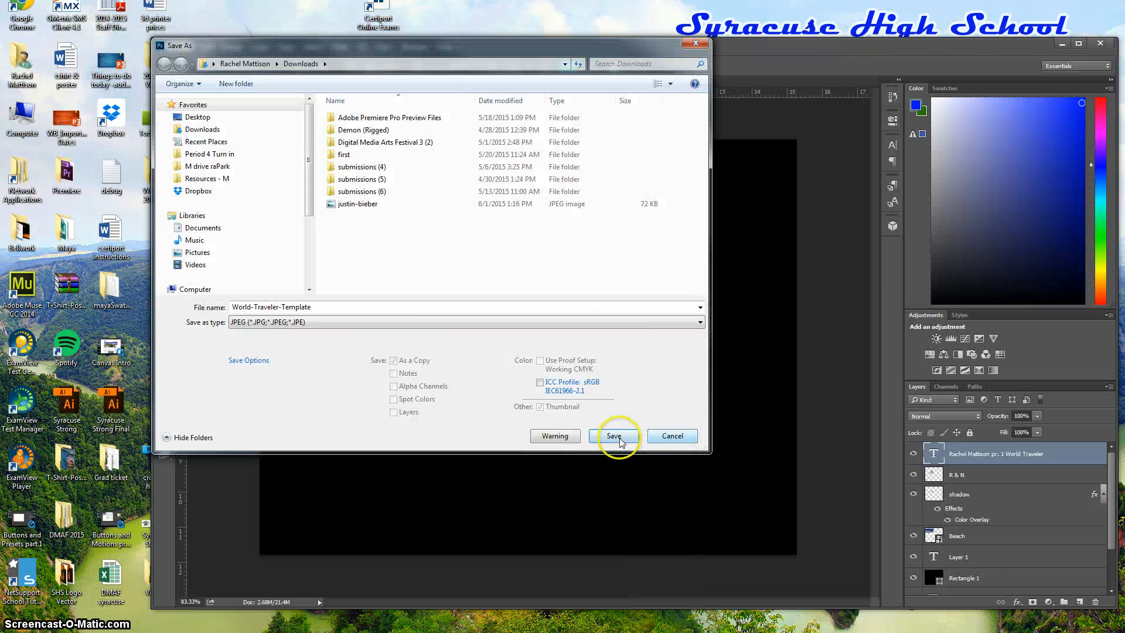
pyautogui.click(668, 439)
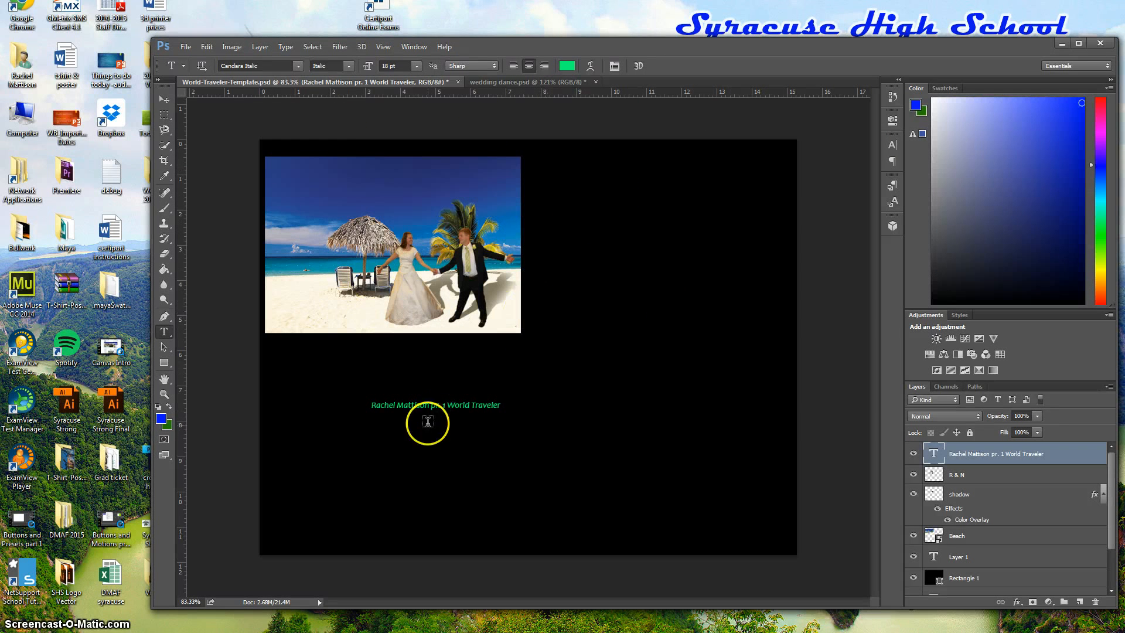
# Move the green title text to the top center of the page, just above the beach picture, and deselect it.
pyautogui.click(167, 98)
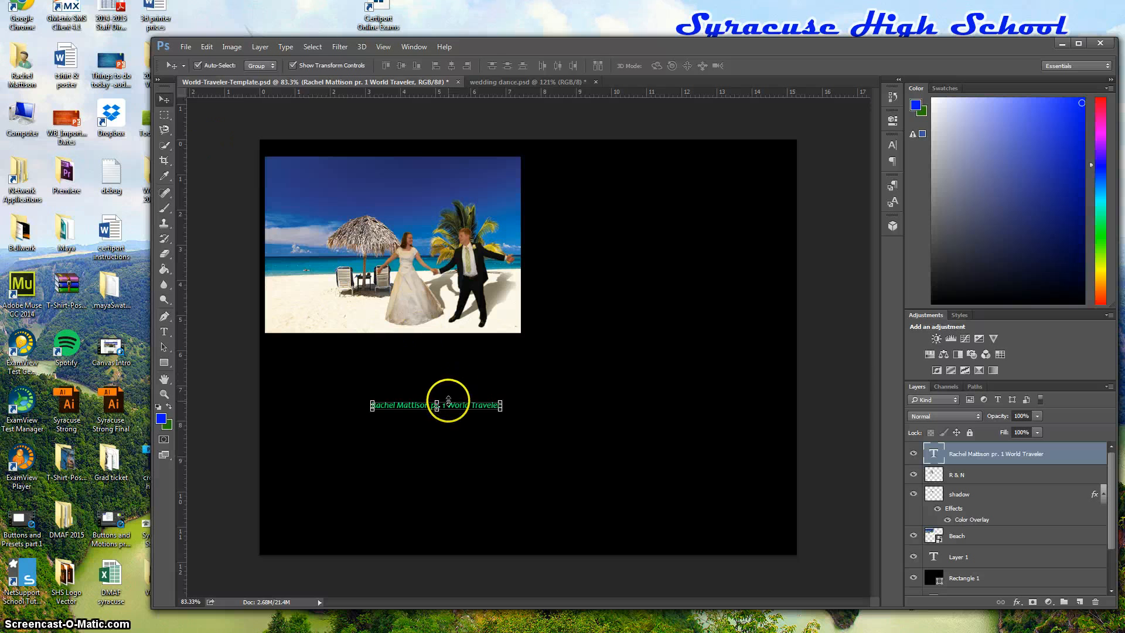
pyautogui.moveTo(460, 408); pyautogui.dragTo(545, 153)
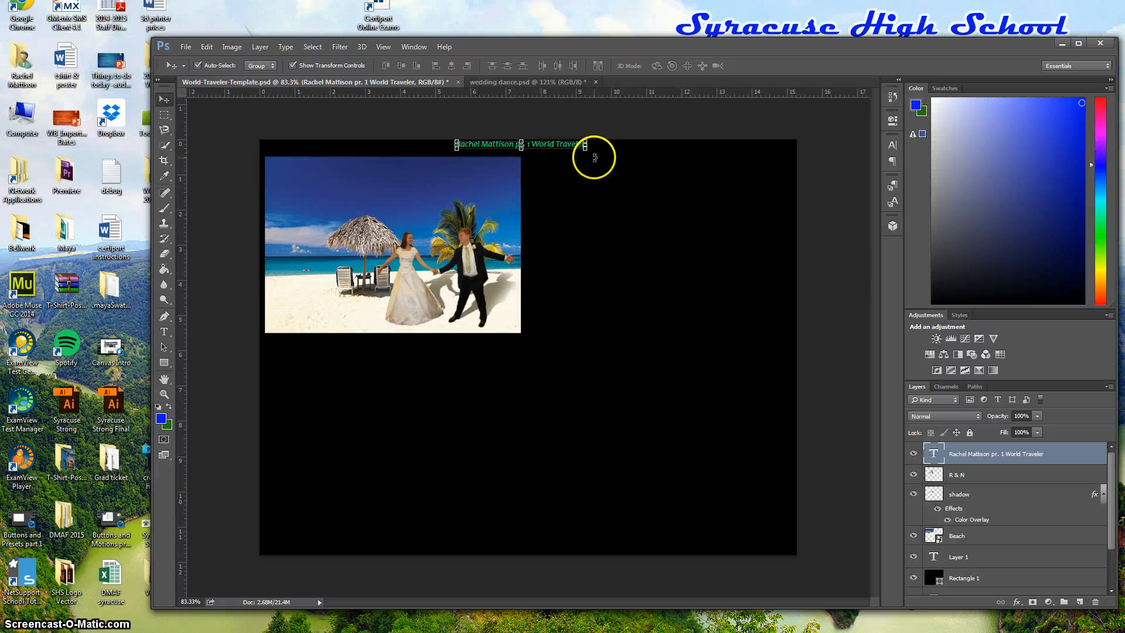
pyautogui.press('Down')
pyautogui.press('Down')
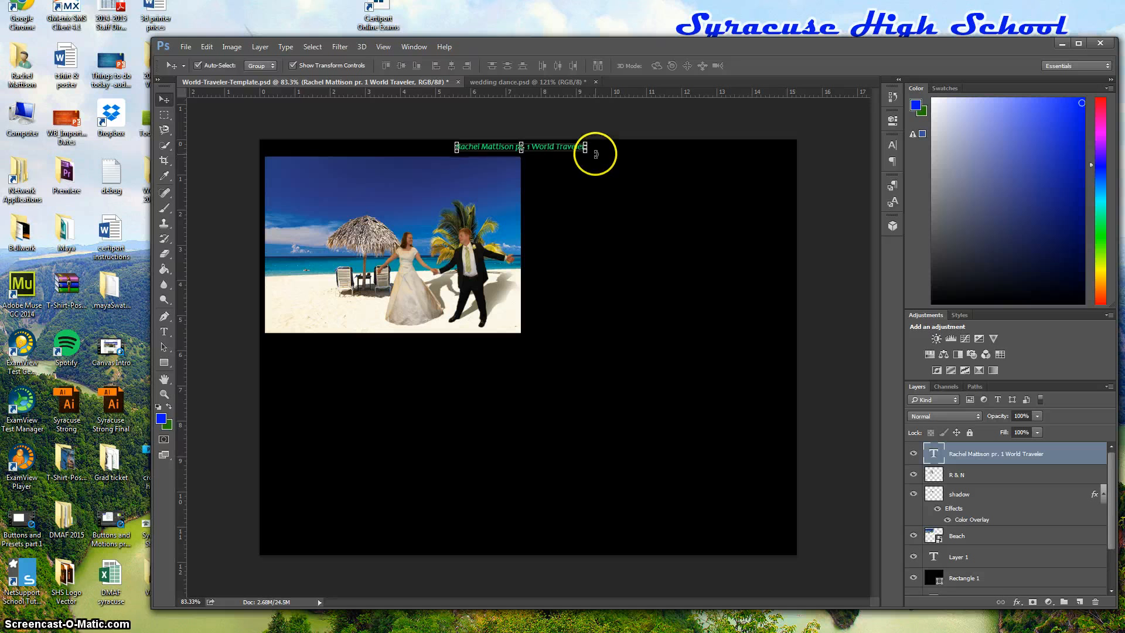
pyautogui.click(602, 118)
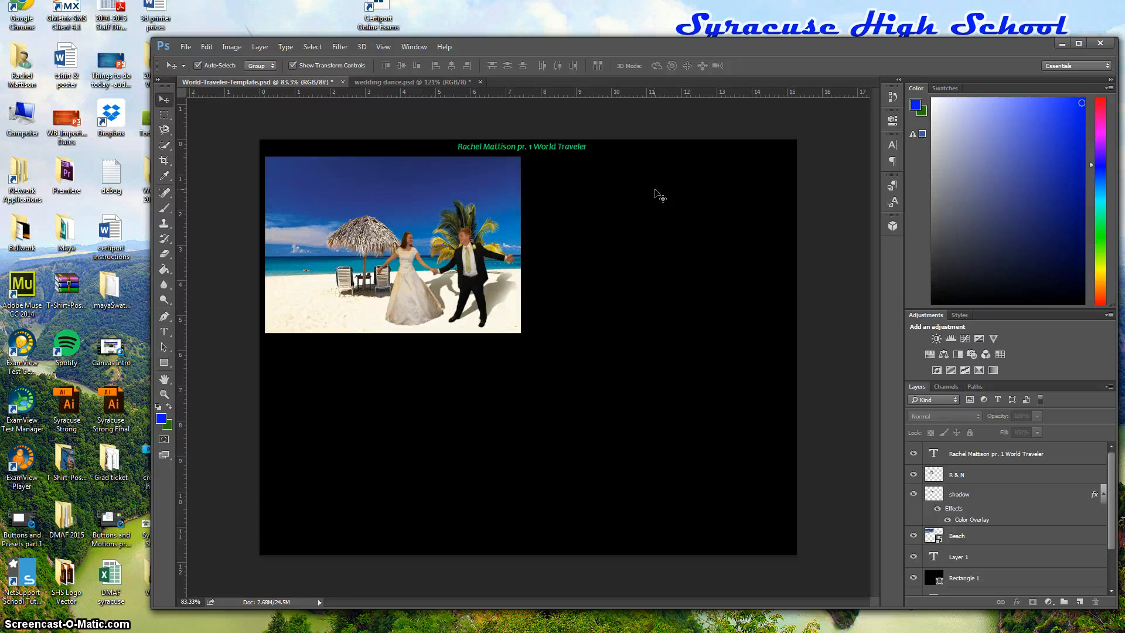
pyautogui.click(533, 381)
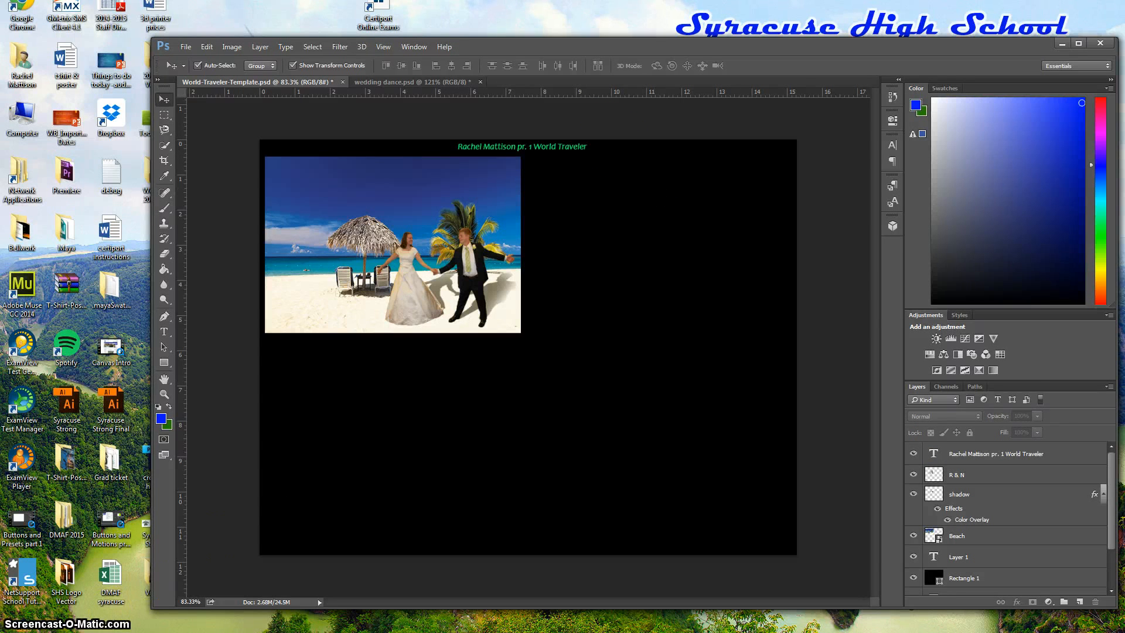